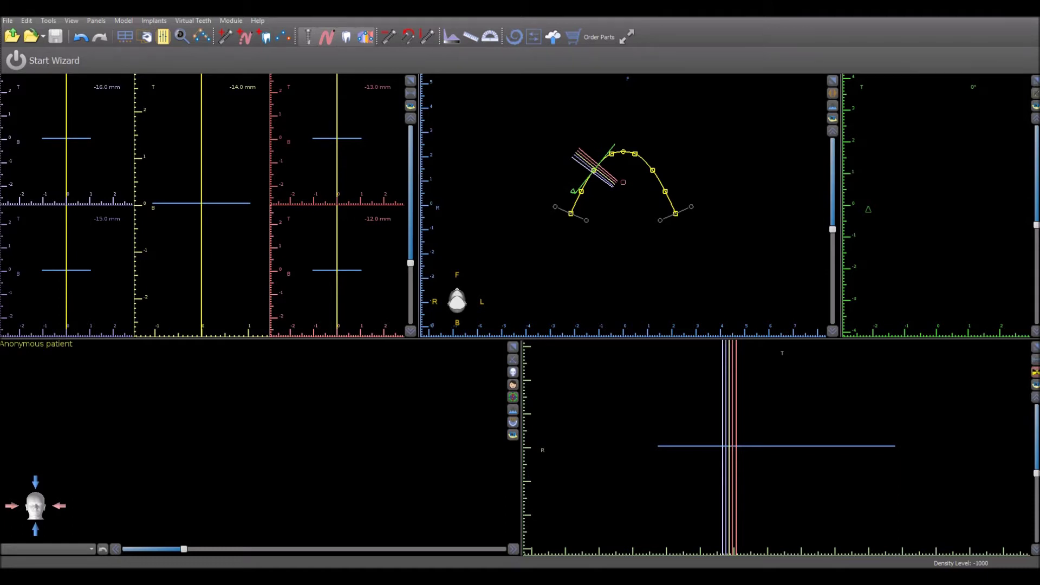
# Step: Launch the Blue Sky Plan Wizard from the Start Wizard button
pyautogui.click(61, 67)
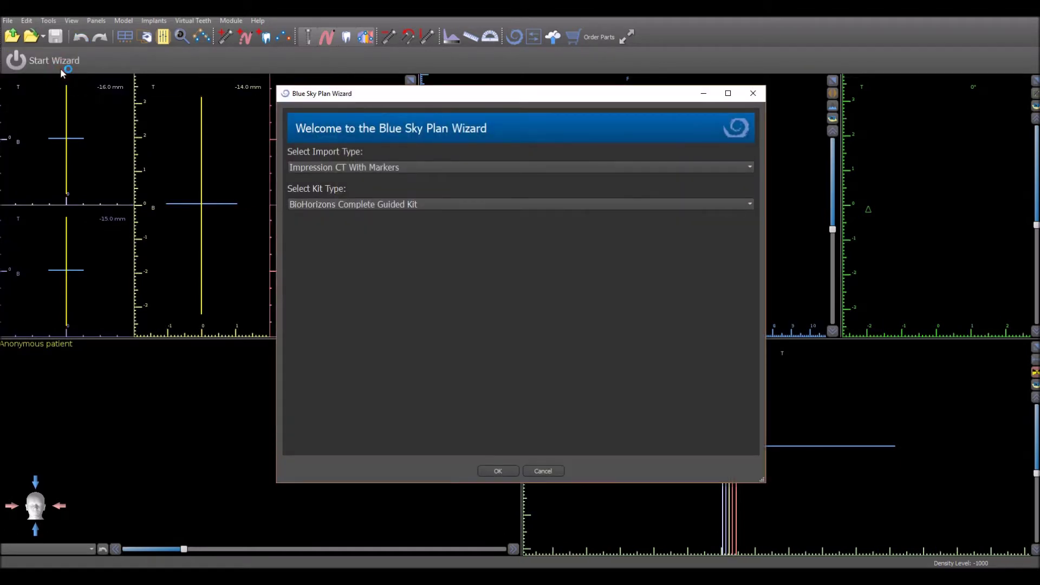
# Step: Begin the wizard with Model STL as import type and the BioHorizons Complete Guided Kit
pyautogui.click(298, 169)
pyautogui.click(303, 179)
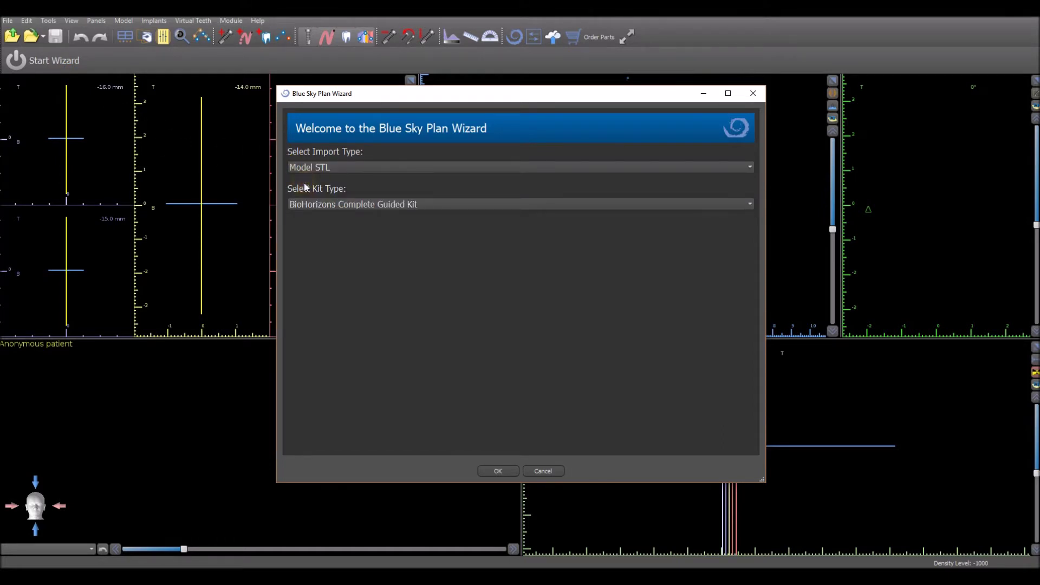
pyautogui.click(371, 206)
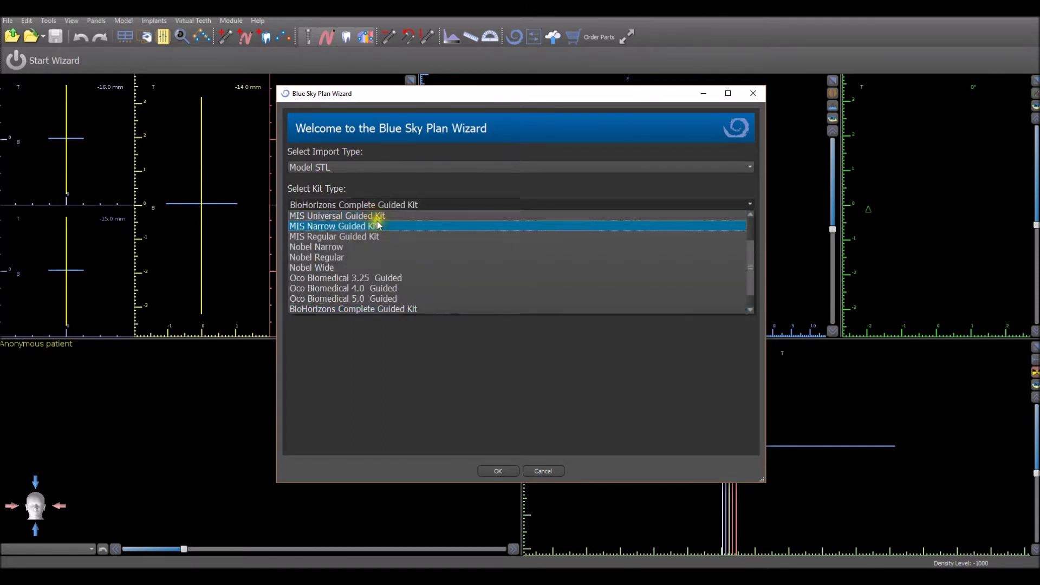
pyautogui.scroll(-1, 379, 222)
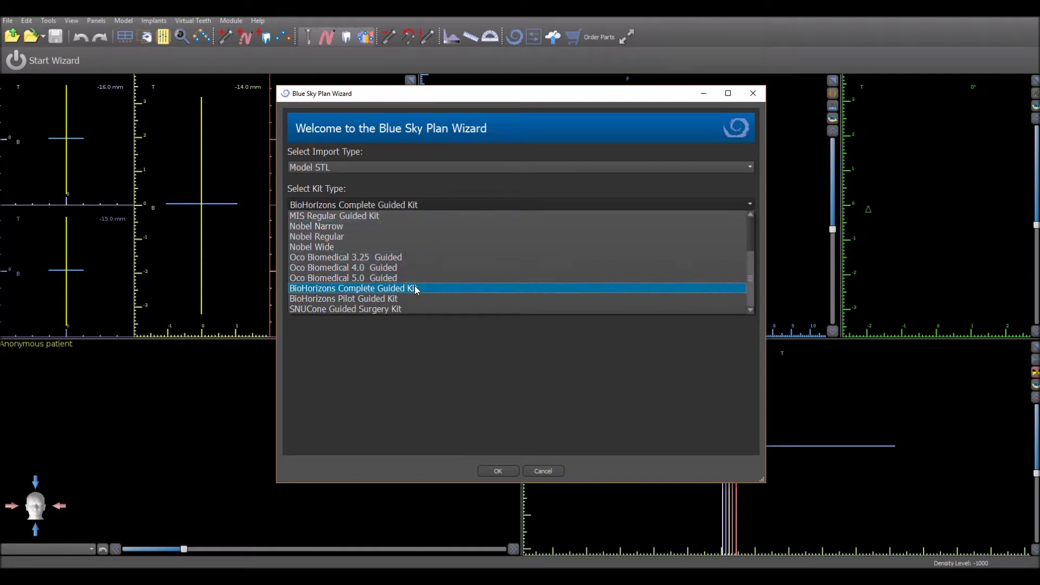
pyautogui.click(429, 288)
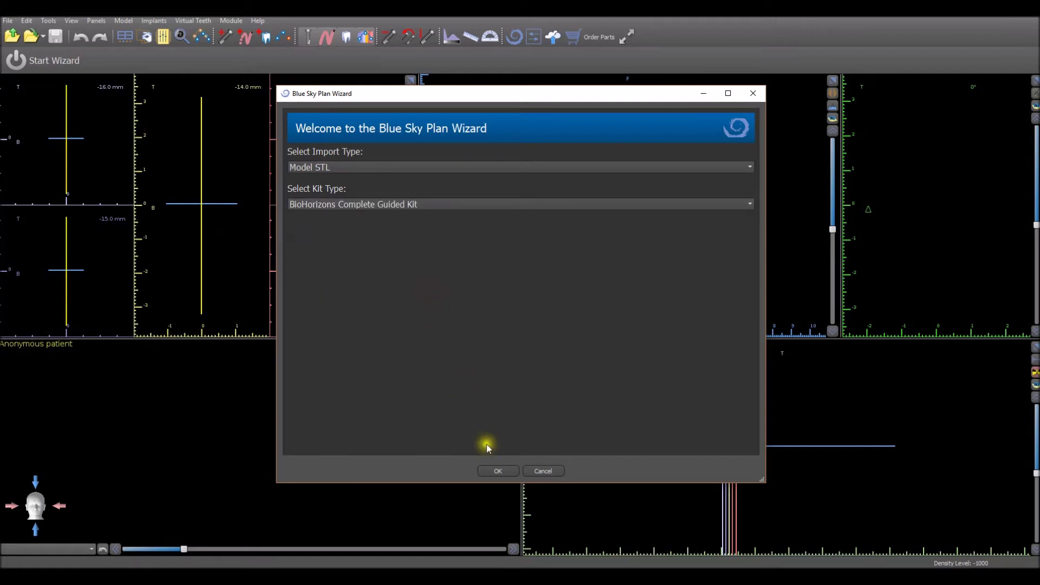
pyautogui.click(496, 470)
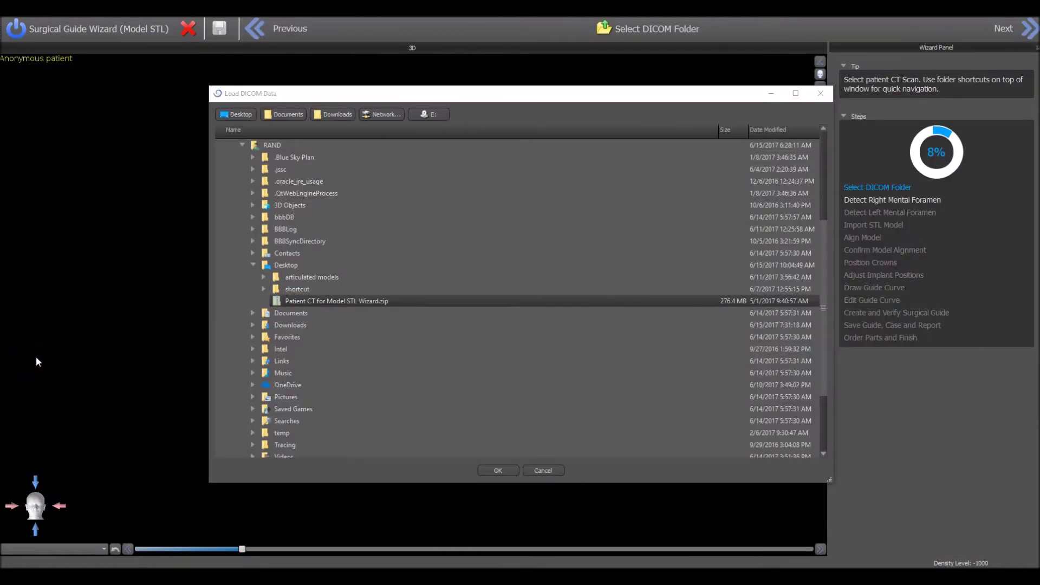
# Step: Load the Patient CT for Model STL Wizard archive, accept alignment, and mark the right and left mental foramina
pyautogui.click(281, 305)
pyautogui.click(505, 469)
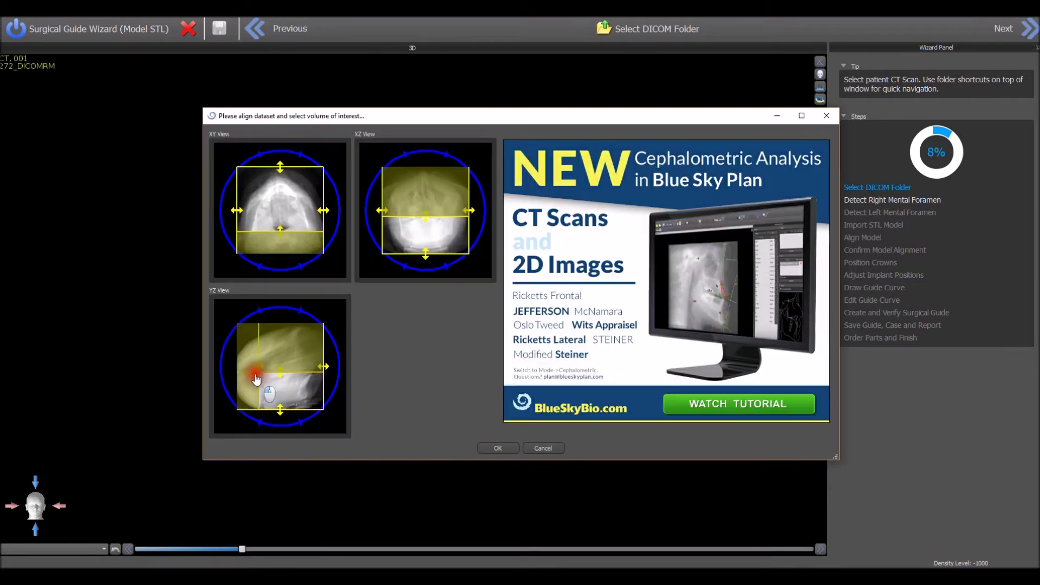
pyautogui.click(494, 446)
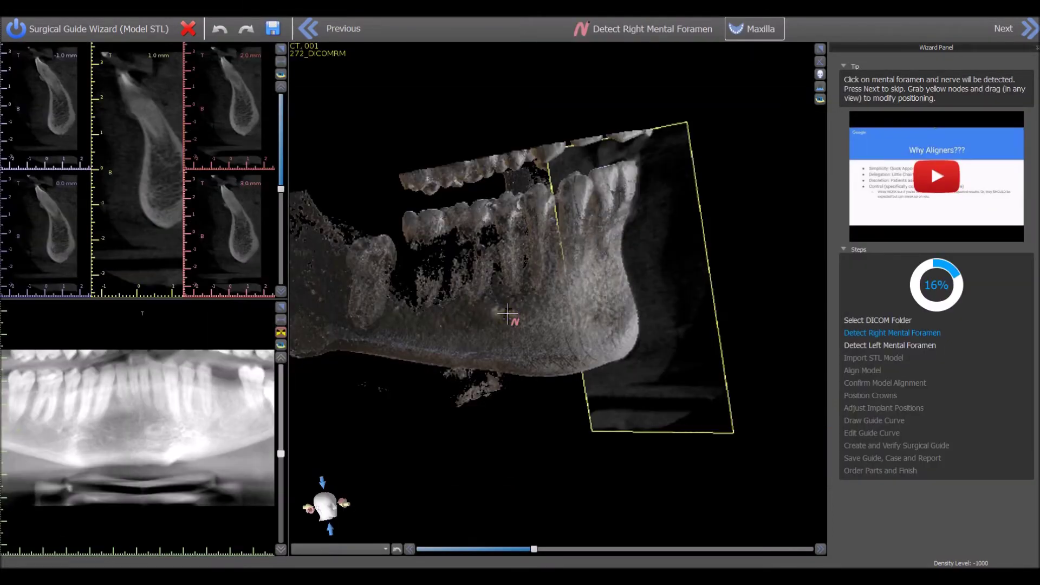
pyautogui.click(508, 313)
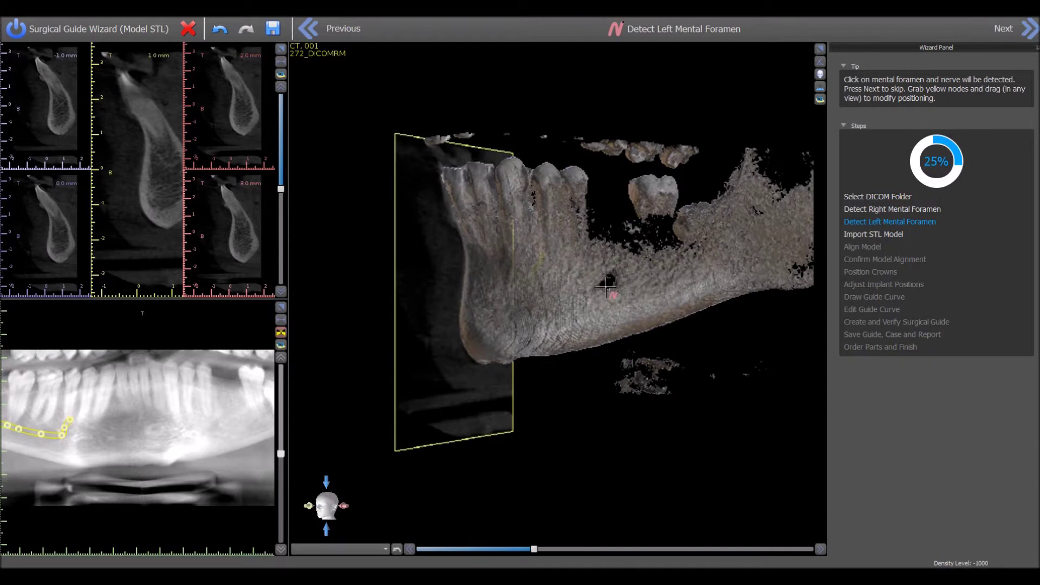
pyautogui.click(606, 286)
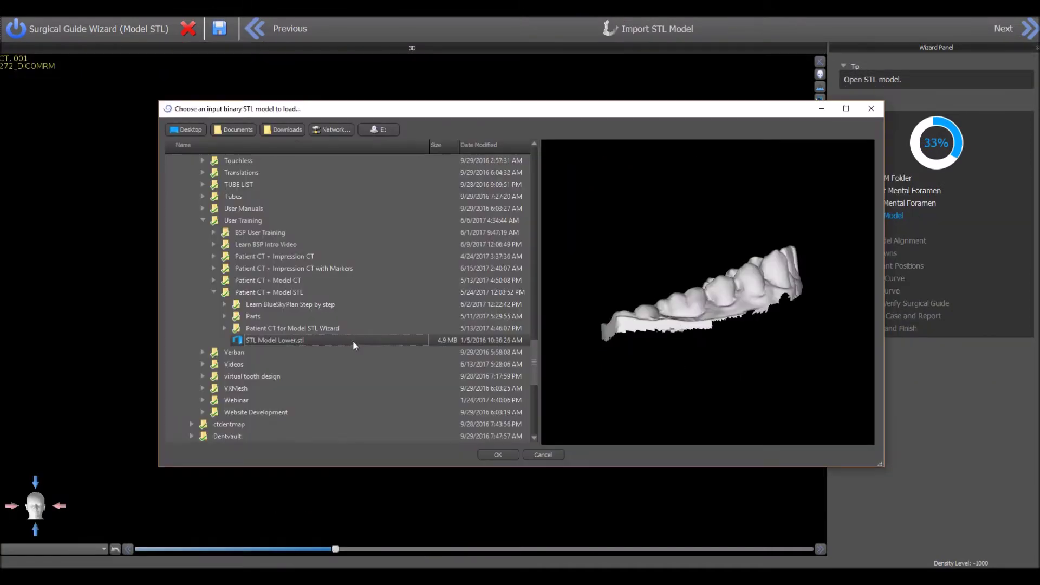
# Step: Import the lower STL model and give the left lower molar a TLX4610 implant from the 4.5 platform
pyautogui.click(499, 454)
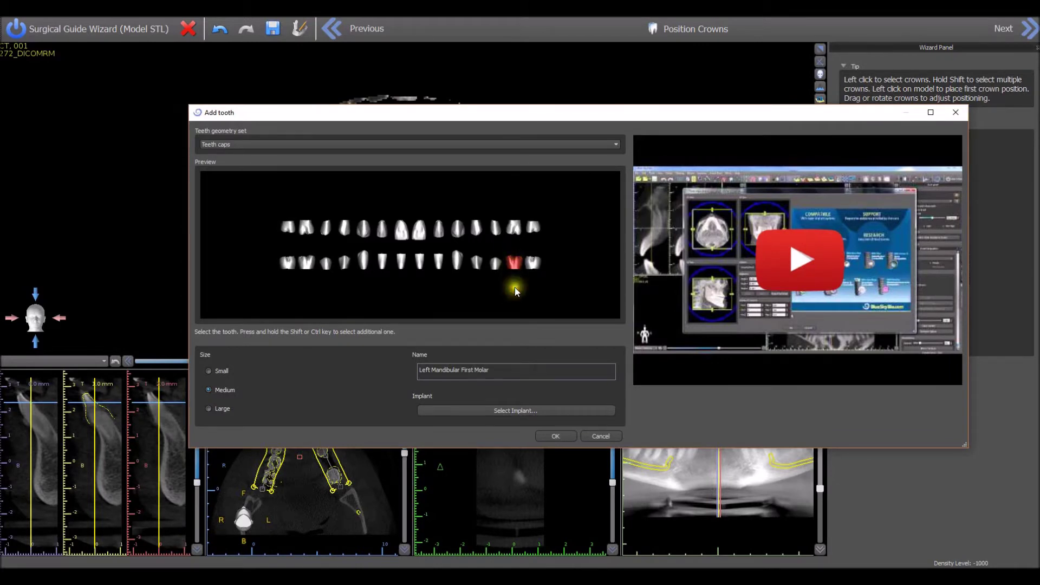
pyautogui.click(518, 411)
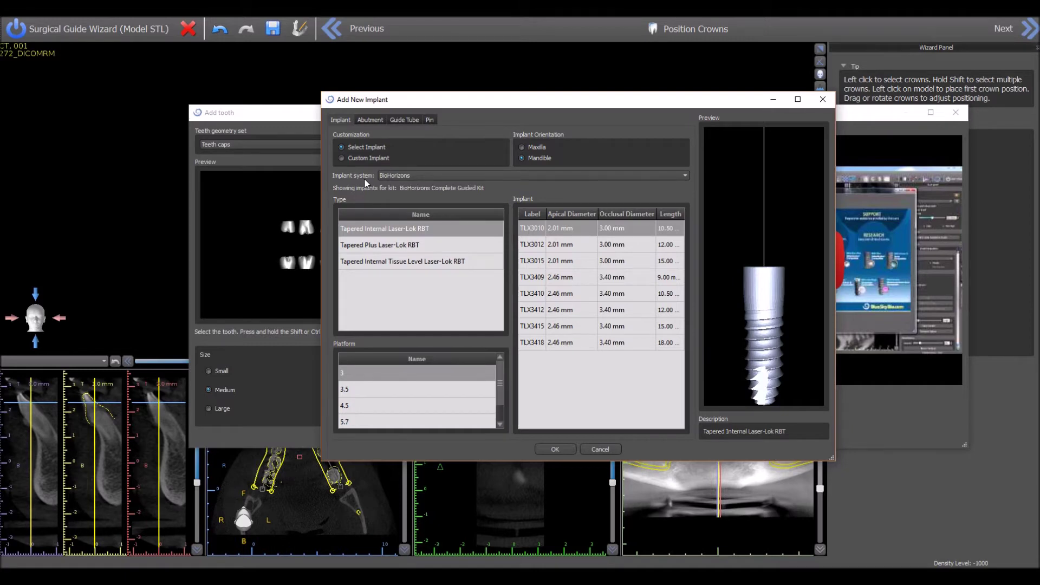
pyautogui.click(417, 405)
pyautogui.click(537, 262)
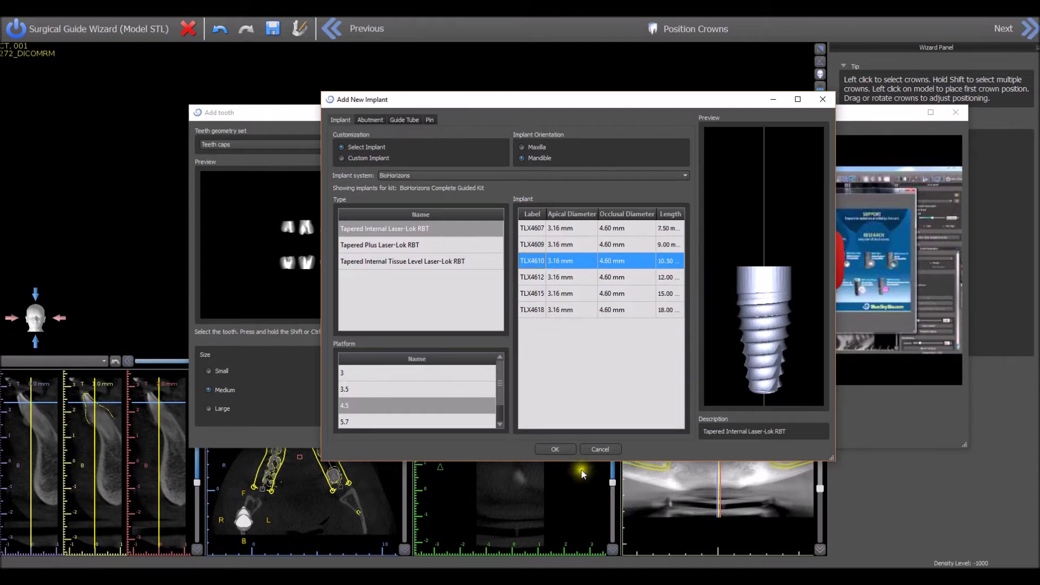
pyautogui.click(556, 449)
pyautogui.click(558, 448)
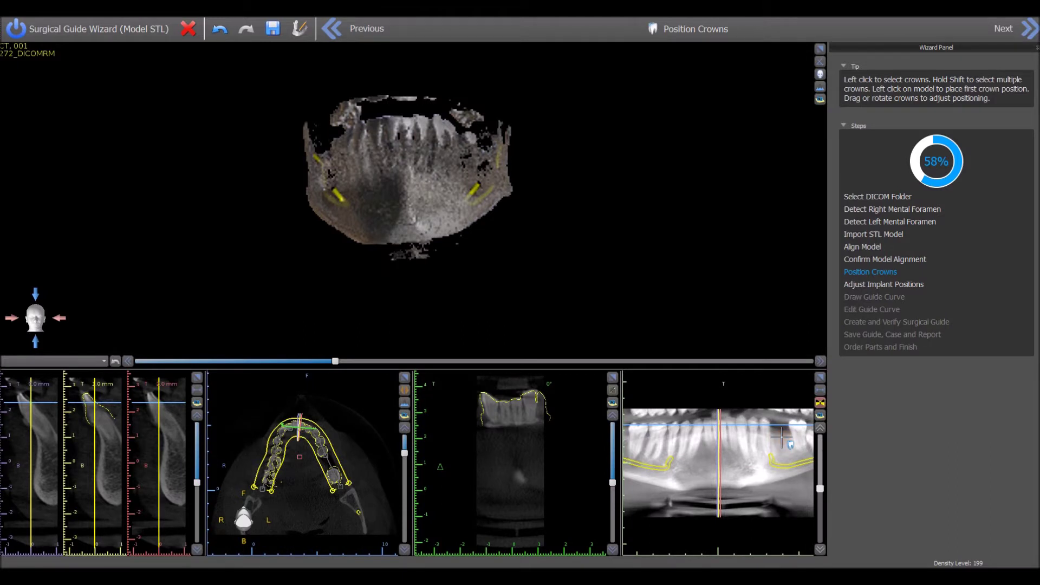
# Step: Place the molar crown and implant in the panoramic view and dismiss the Implant Validation results
pyautogui.click(782, 435)
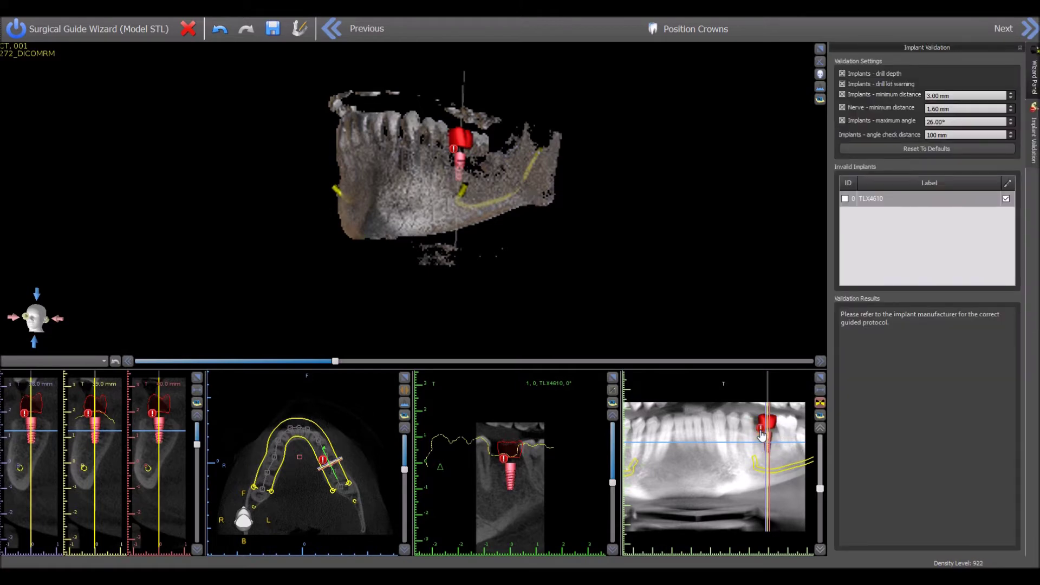
pyautogui.click(906, 322)
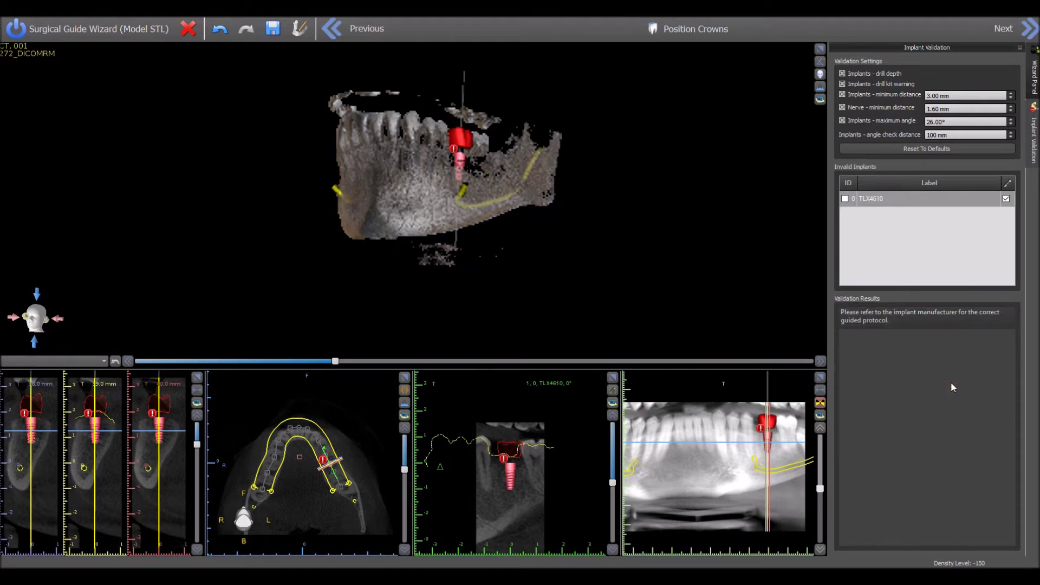
pyautogui.click(1020, 48)
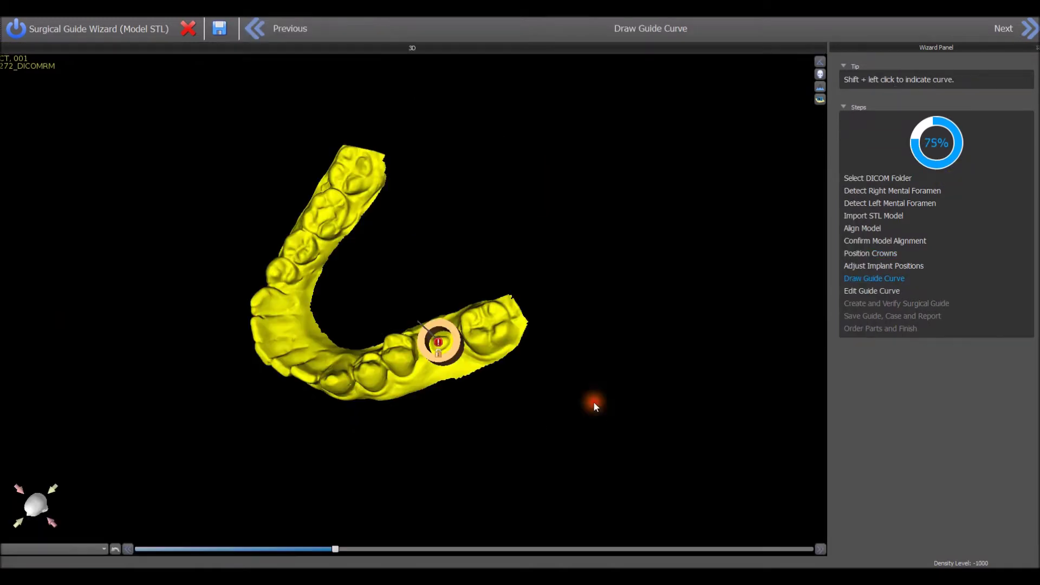
# Step: Draw the guide curve, create the guide, and save guide, case and report to open the PDF
pyautogui.click(593, 404)
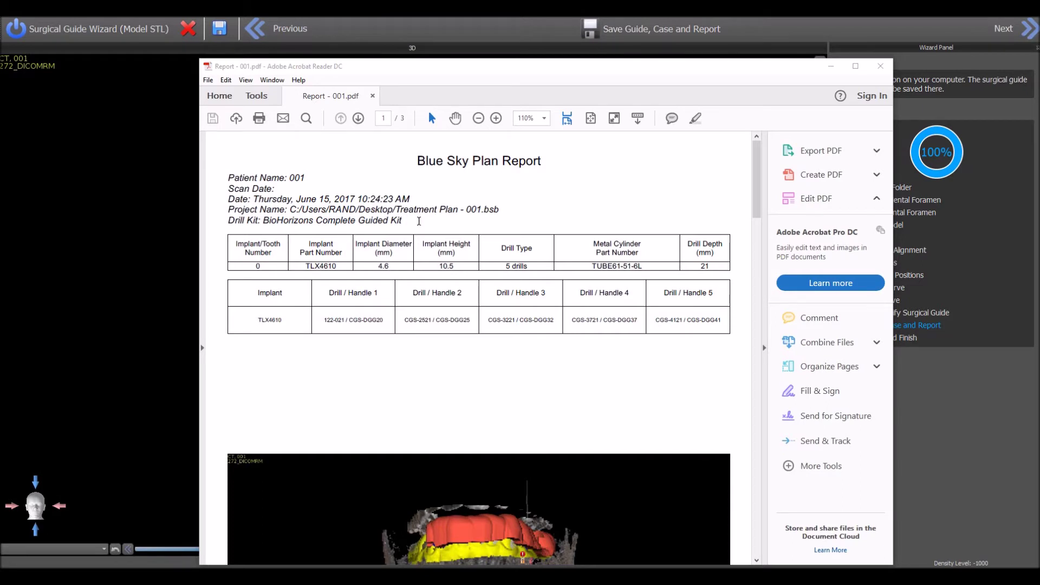
# Step: Highlight the drill kit name, the 4.6 and 10.5 implant size, cylinder part number and 21 mm depth
pyautogui.moveTo(407, 221); pyautogui.dragTo(280, 224)
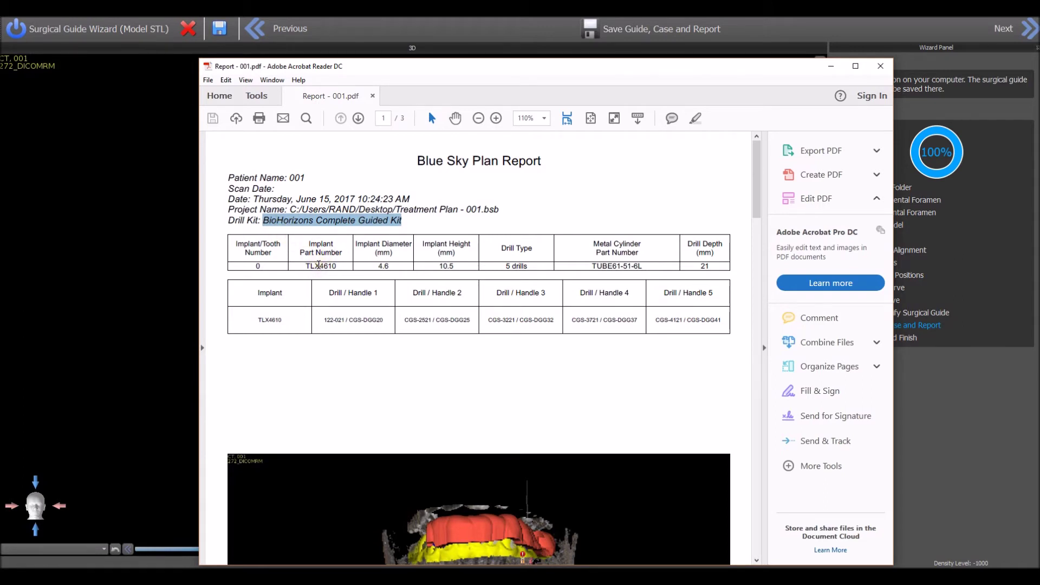
pyautogui.doubleClick(382, 266)
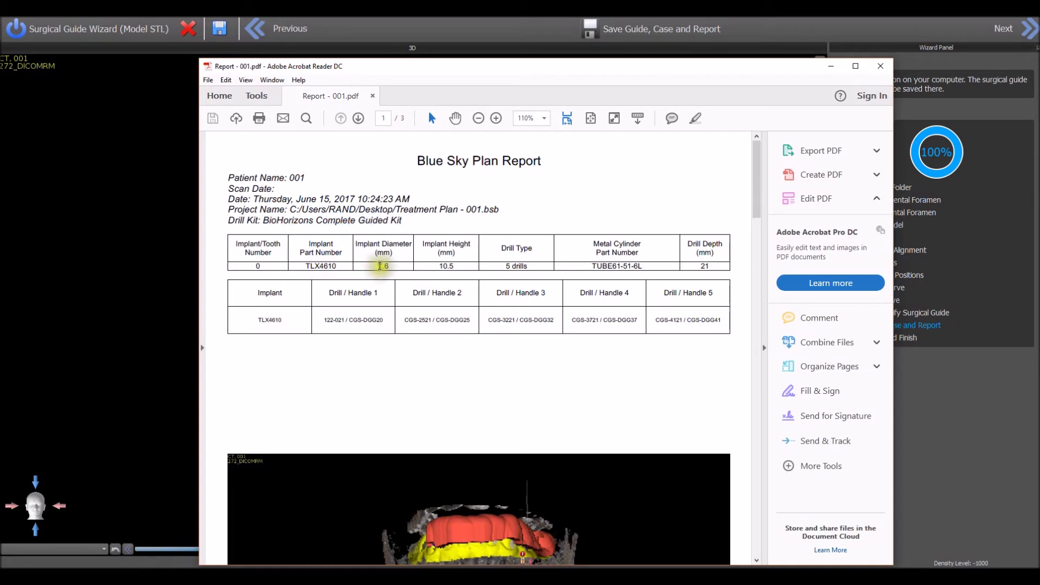
pyautogui.moveTo(379, 266); pyautogui.dragTo(455, 264)
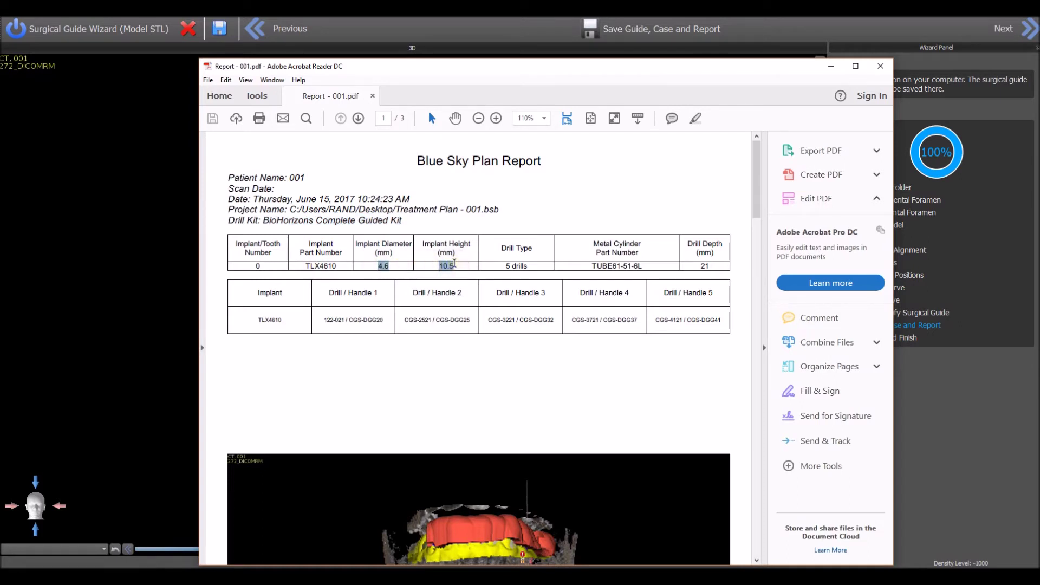
pyautogui.moveTo(454, 263); pyautogui.dragTo(598, 268)
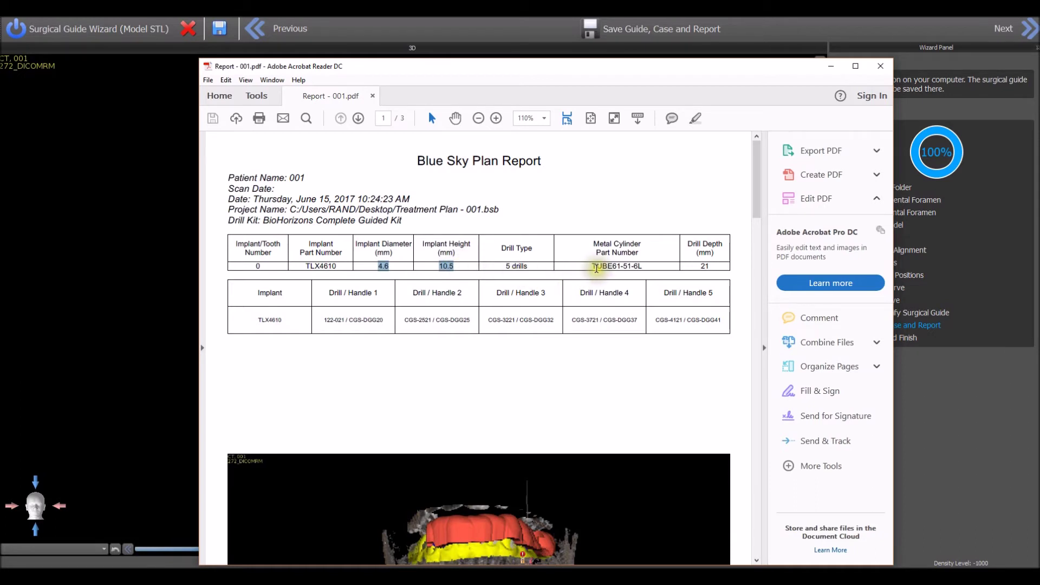
pyautogui.doubleClick(597, 266)
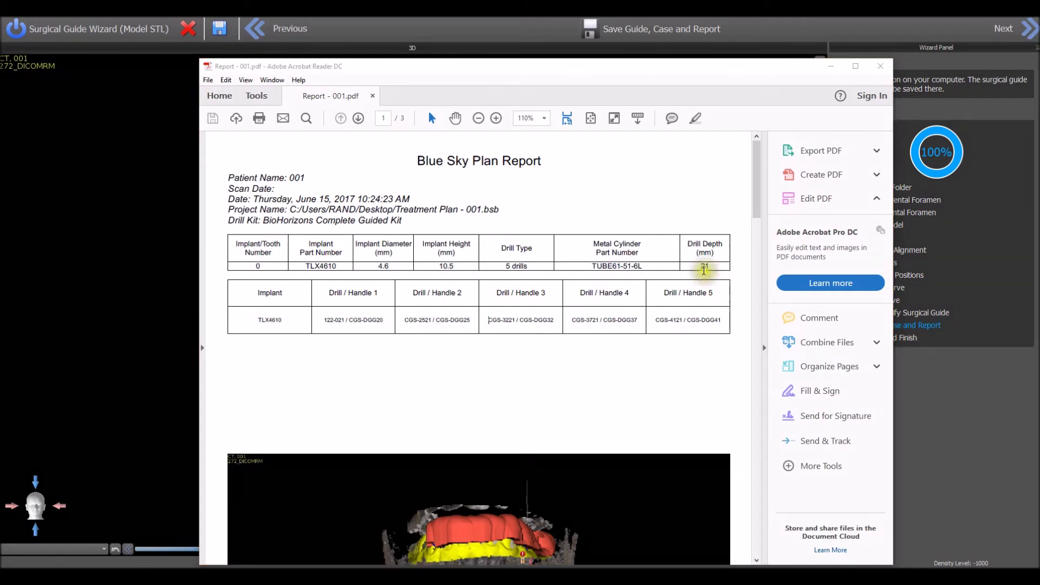
pyautogui.doubleClick(704, 267)
pyautogui.click(703, 269)
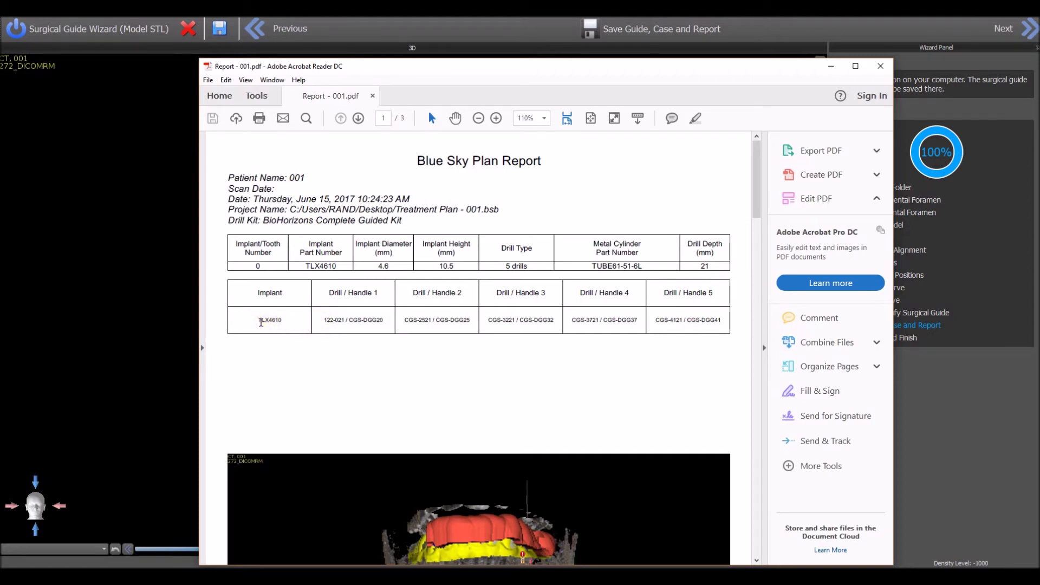
# Step: Select the whole drill and handle table, then scroll down to page 2 of the report
pyautogui.moveTo(255, 312); pyautogui.dragTo(716, 371)
pyautogui.scroll(-4, 715, 372)
pyautogui.scroll(-12, 715, 371)
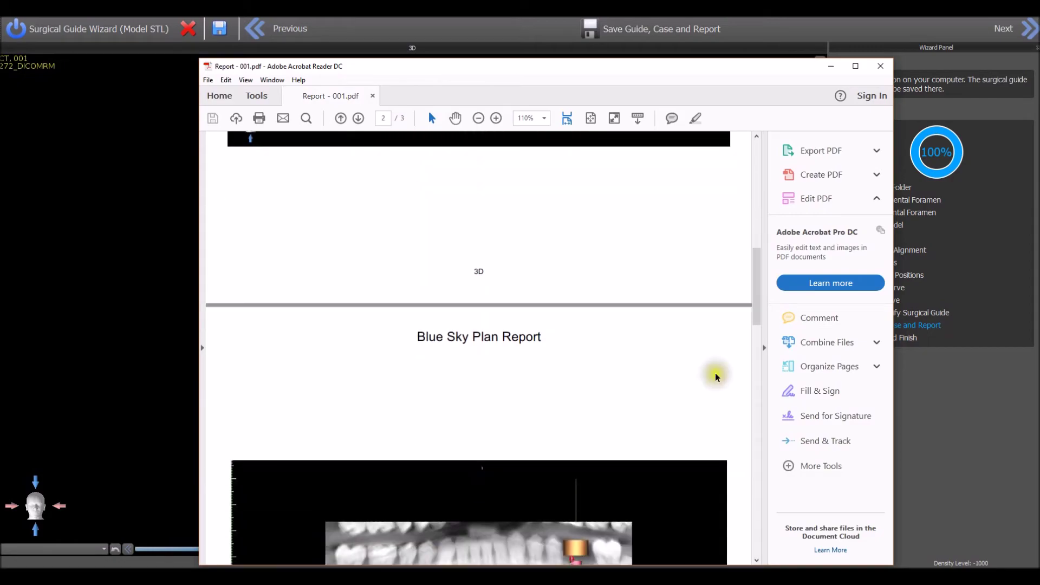
pyautogui.scroll(-3, 717, 377)
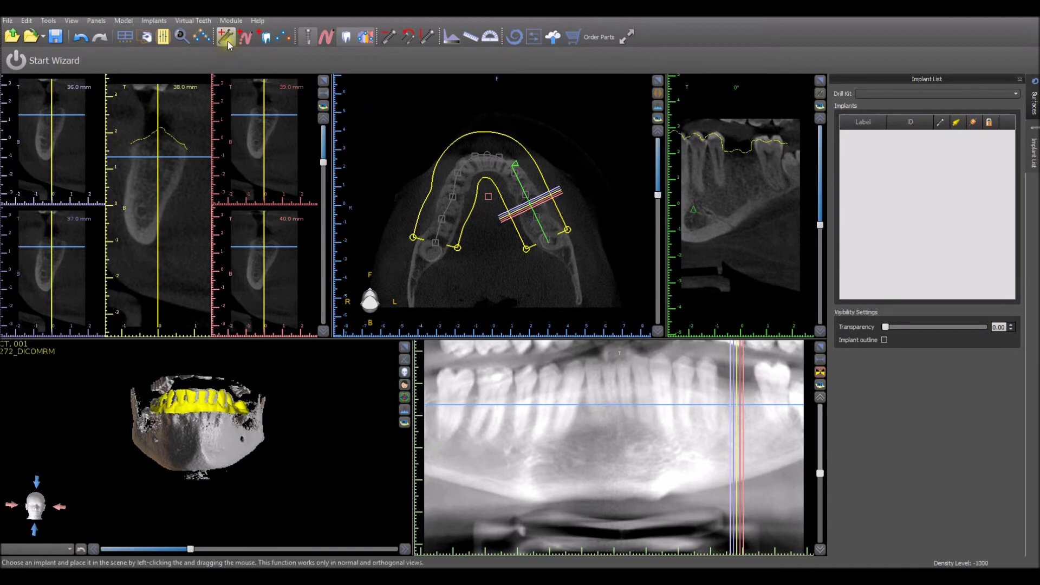
# Step: Add a new tooth and choose BioHorizons as its implant system
pyautogui.click(266, 39)
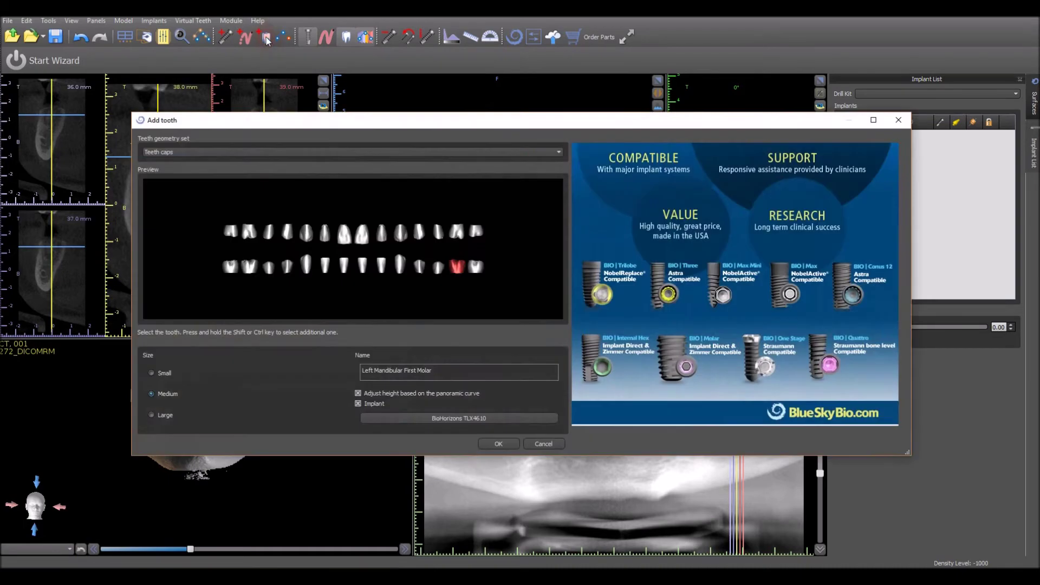
pyautogui.click(461, 421)
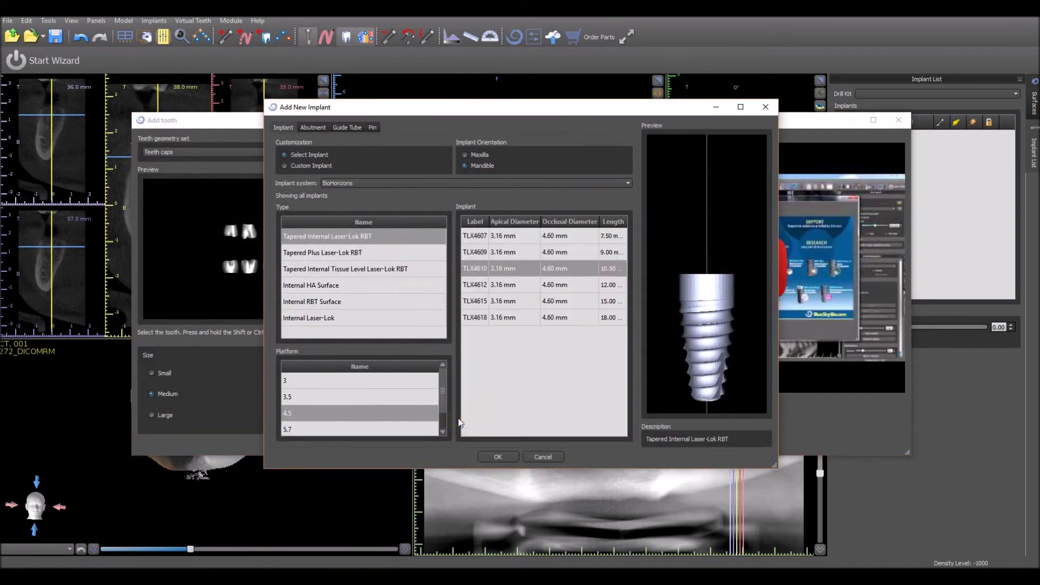
pyautogui.click(569, 186)
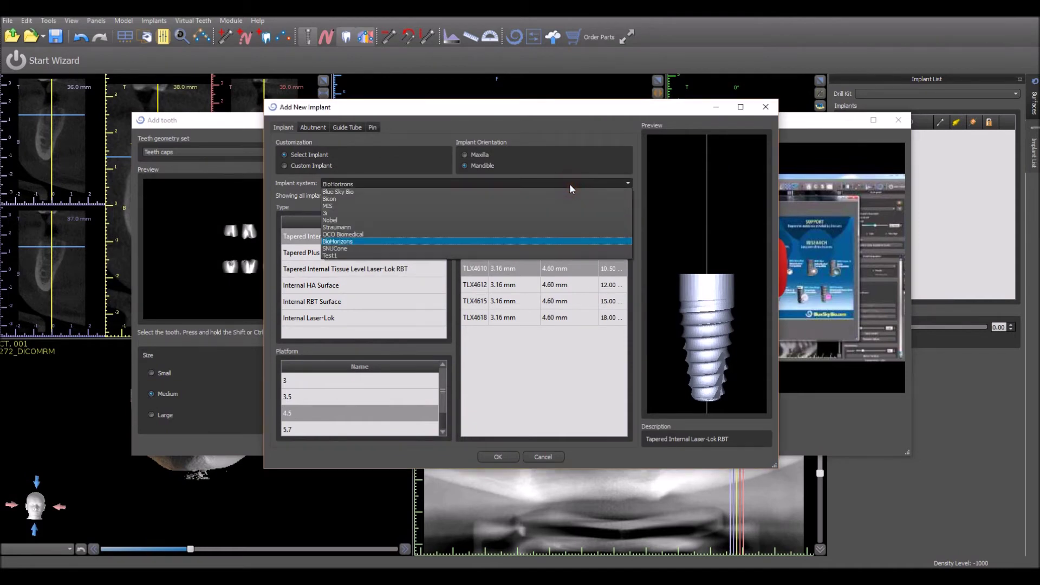
pyautogui.click(549, 196)
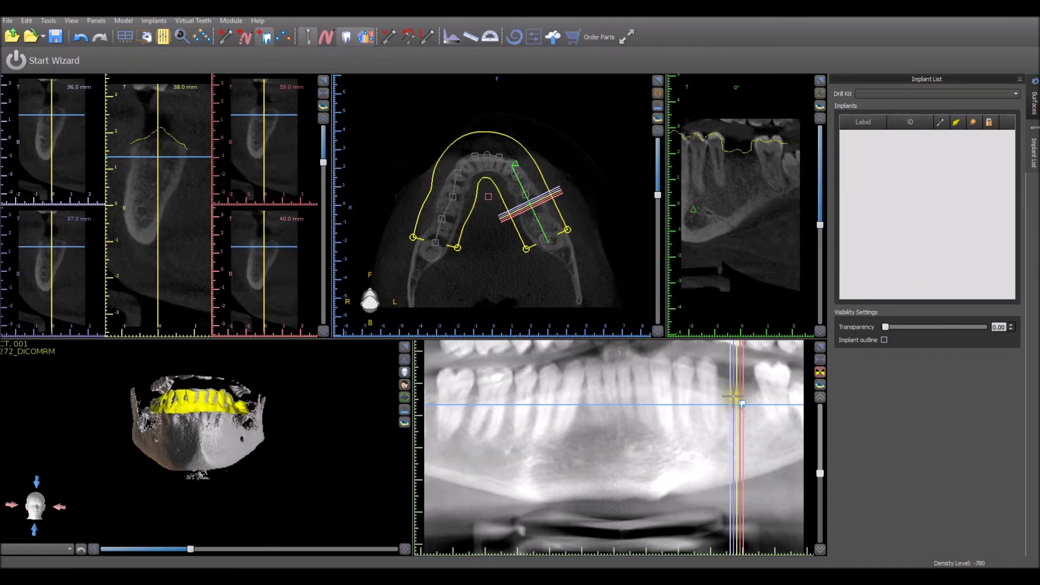
# Step: Drop the TLX4610 implant in the left lower molar region and nudge it into position
pyautogui.click(738, 396)
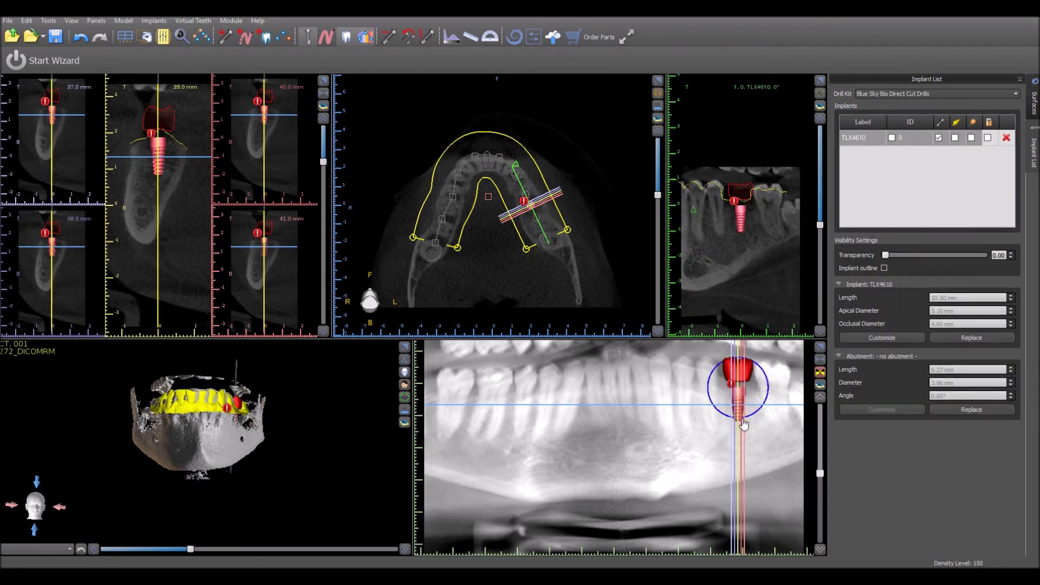
pyautogui.moveTo(744, 424); pyautogui.dragTo(740, 418)
pyautogui.press('Left')
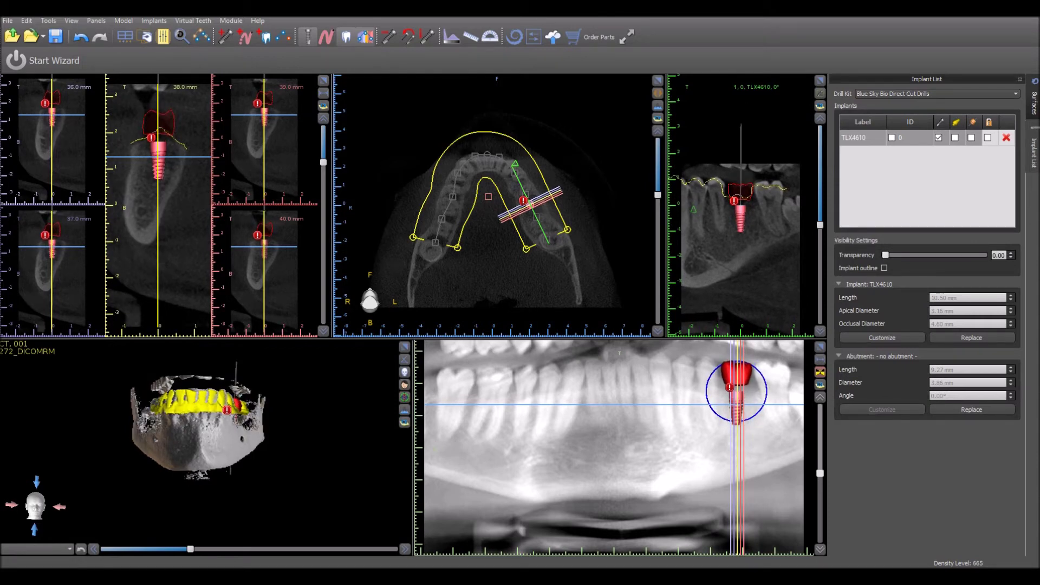
pyautogui.click(873, 94)
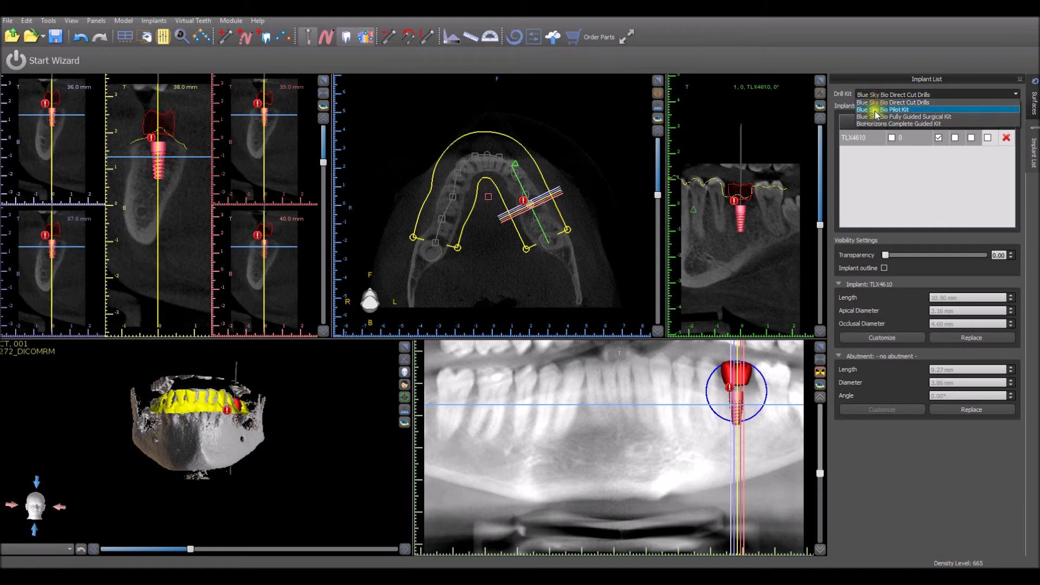
# Step: Pick BioHorizons Complete Guided Kit in the Implant List panel's Drill Kit box
pyautogui.click(1000, 95)
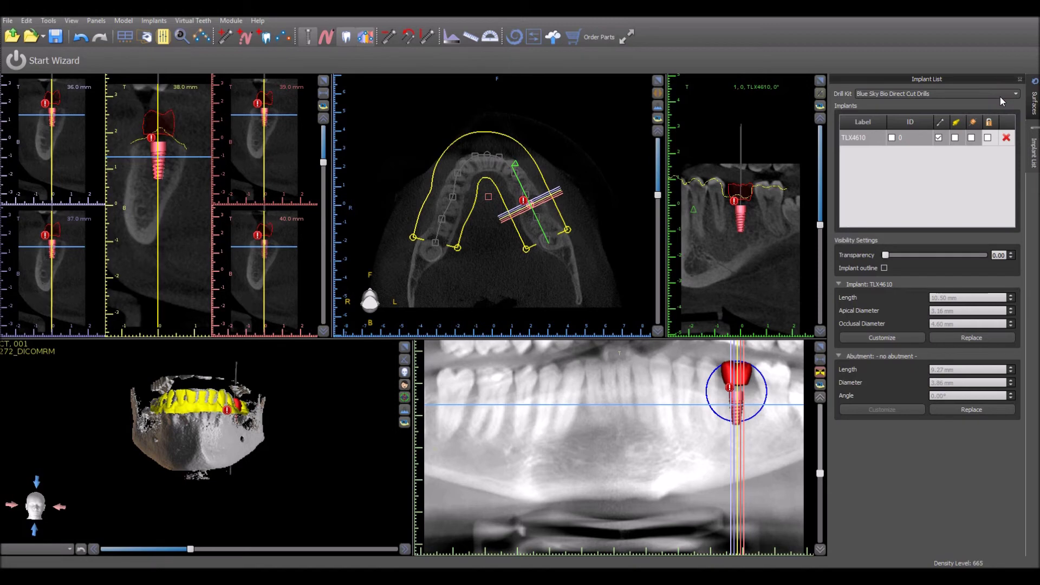
pyautogui.click(1000, 96)
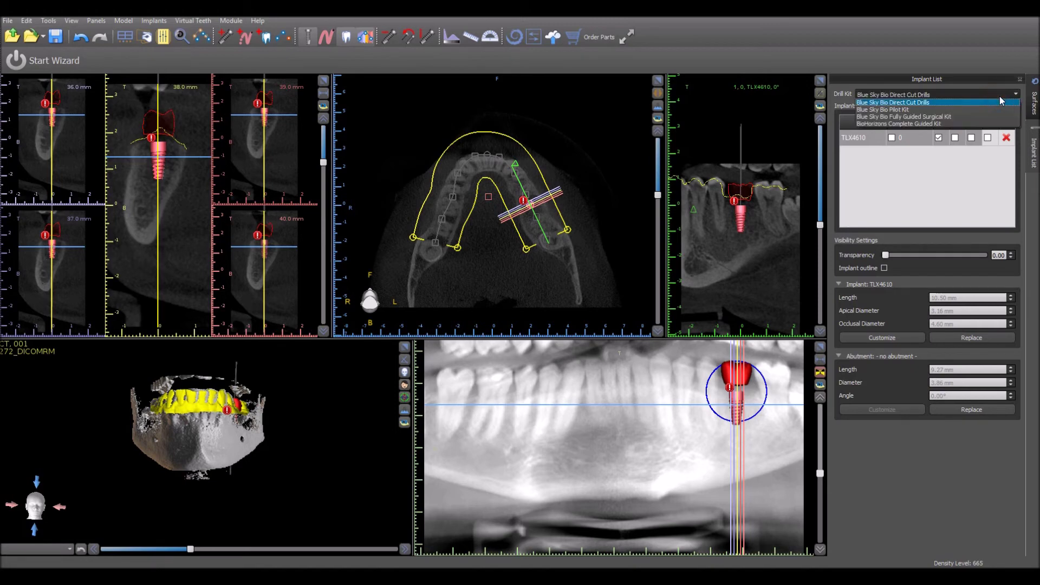
pyautogui.click(982, 125)
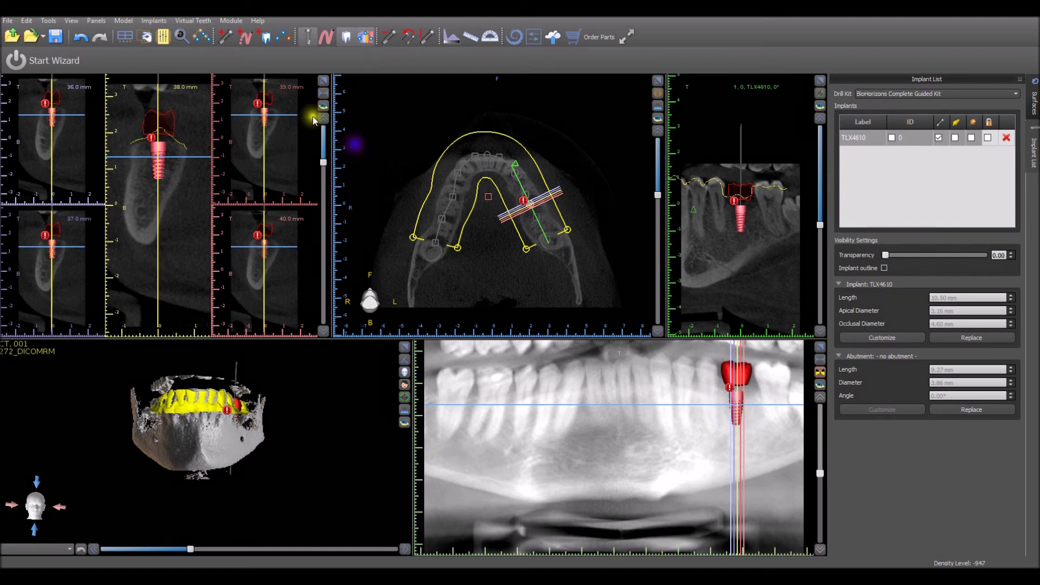
# Step: Show the Parts Panel with the TUBE61-51-6L metal cylinder and preview the TLX4610 drilling report
pyautogui.click(165, 37)
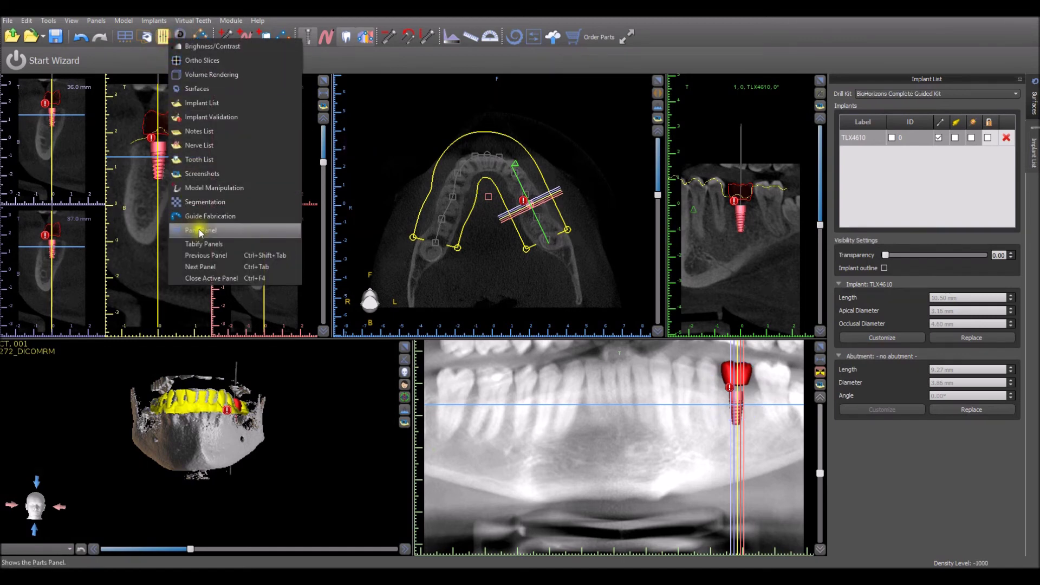
pyautogui.click(199, 232)
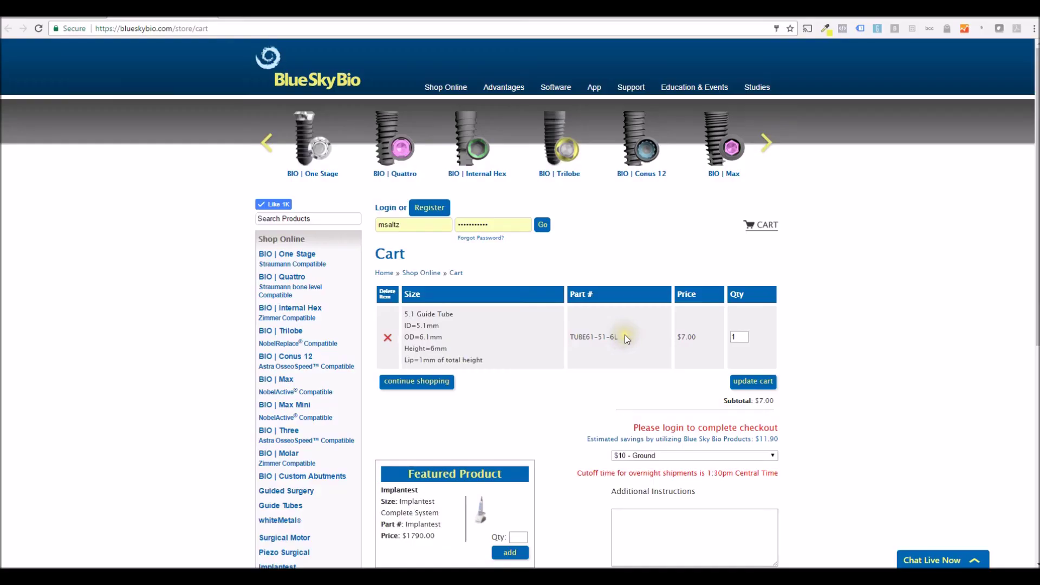
pyautogui.moveTo(622, 337); pyautogui.dragTo(567, 337)
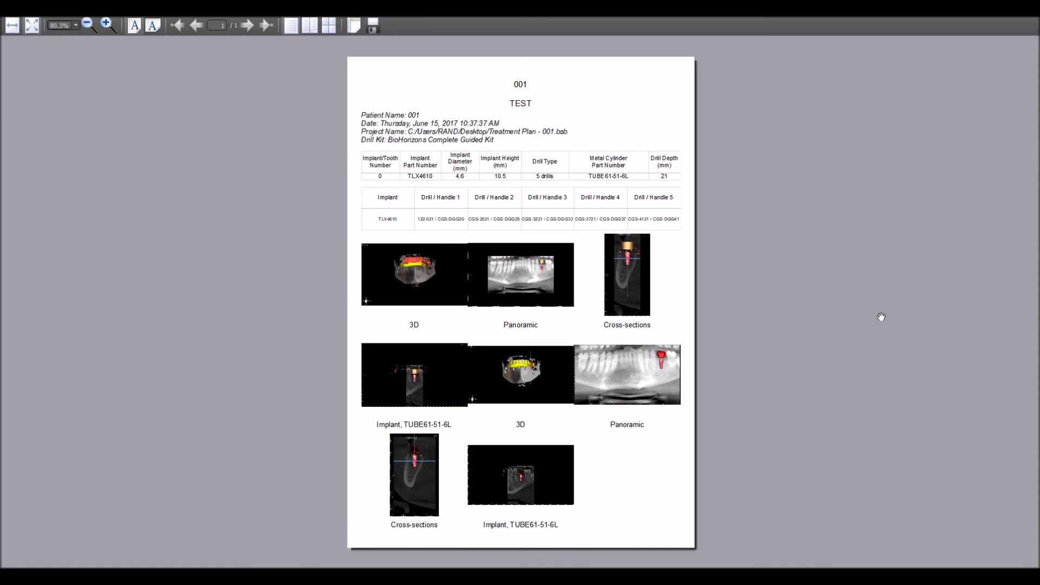
# Step: Close the drilling report preview to return to the TLX4610 implant plan
pyautogui.click(882, 317)
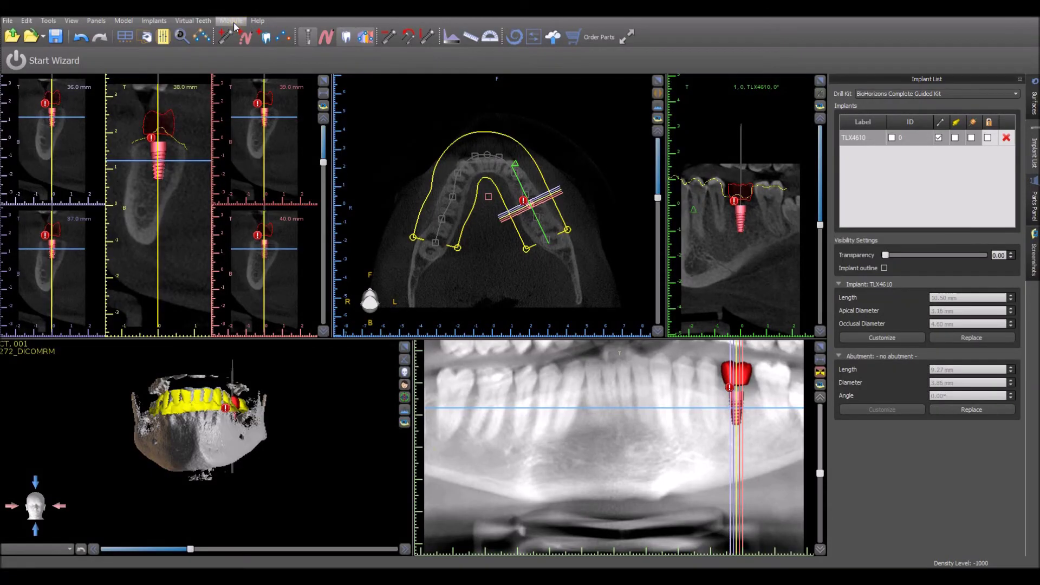
# Step: Switch to the Surgical Guide > Advanced module
pyautogui.click(233, 21)
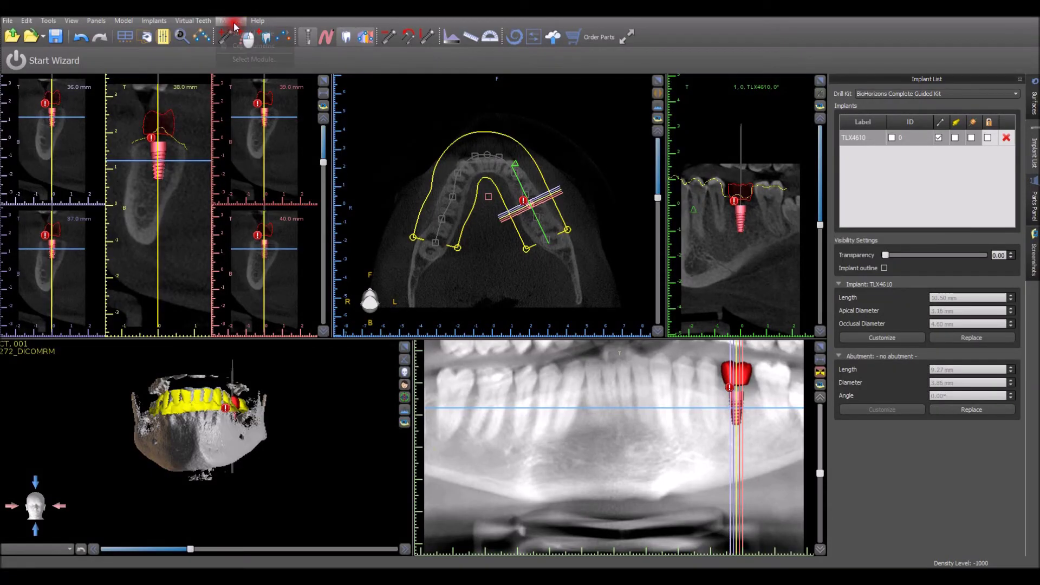
pyautogui.moveTo(294, 27)
pyautogui.click(319, 64)
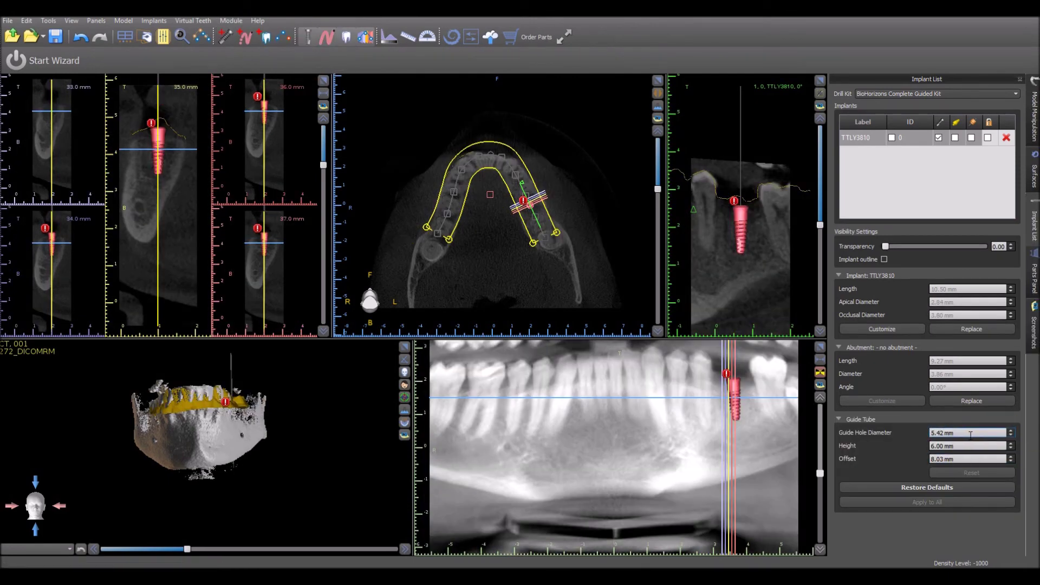
# Step: Check the guide tube values: 5.42 mm hole diameter, 6.00 mm height, 8.03 mm offset
pyautogui.click(872, 433)
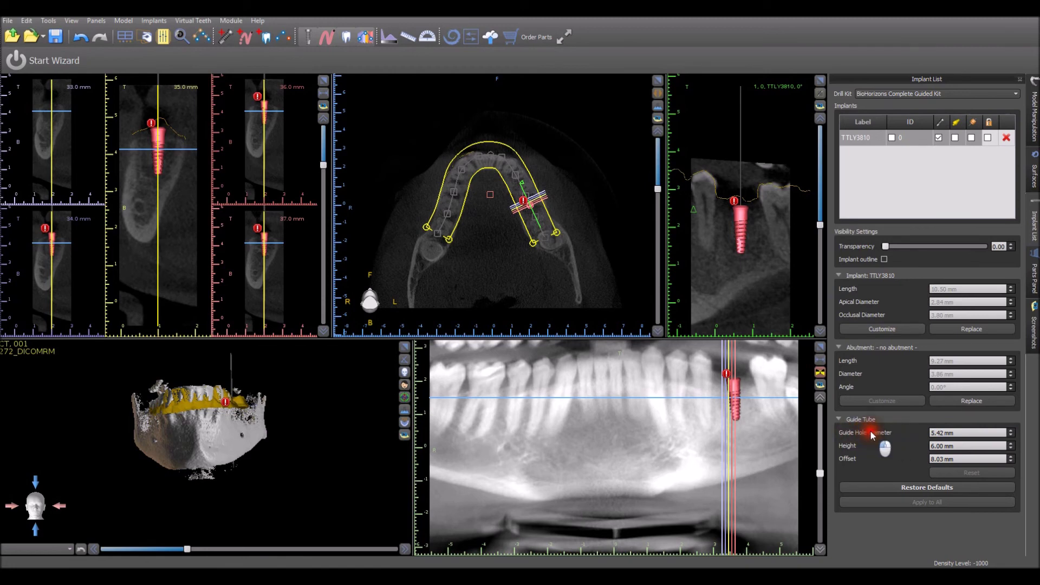
pyautogui.click(859, 447)
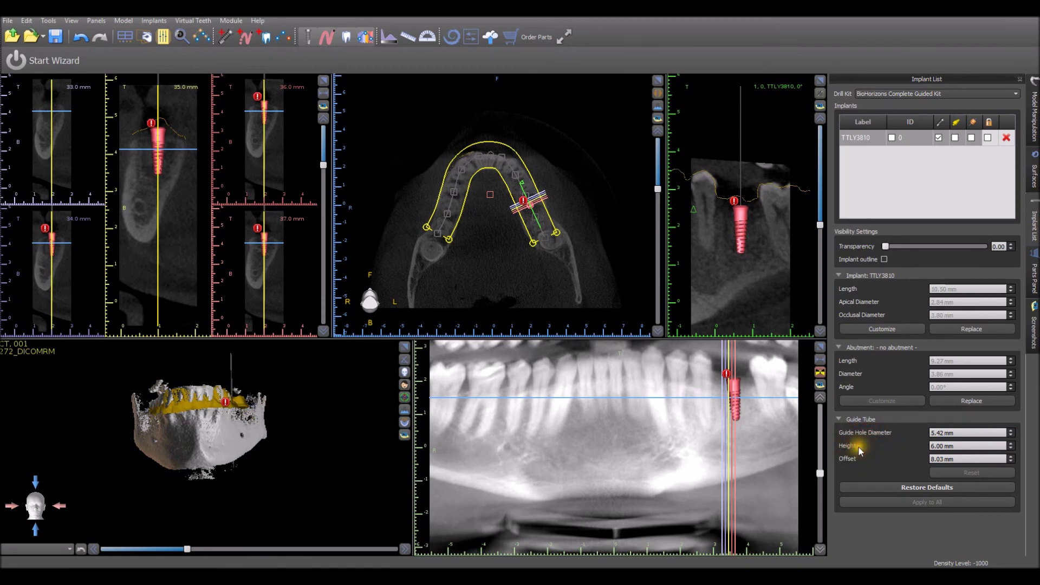
pyautogui.click(856, 459)
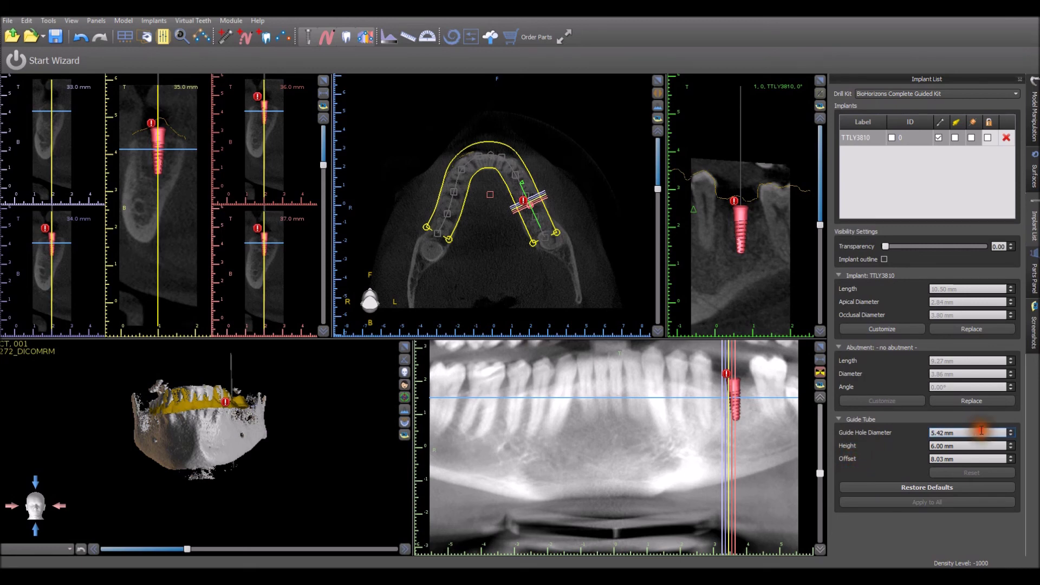
pyautogui.moveTo(978, 433); pyautogui.dragTo(929, 434)
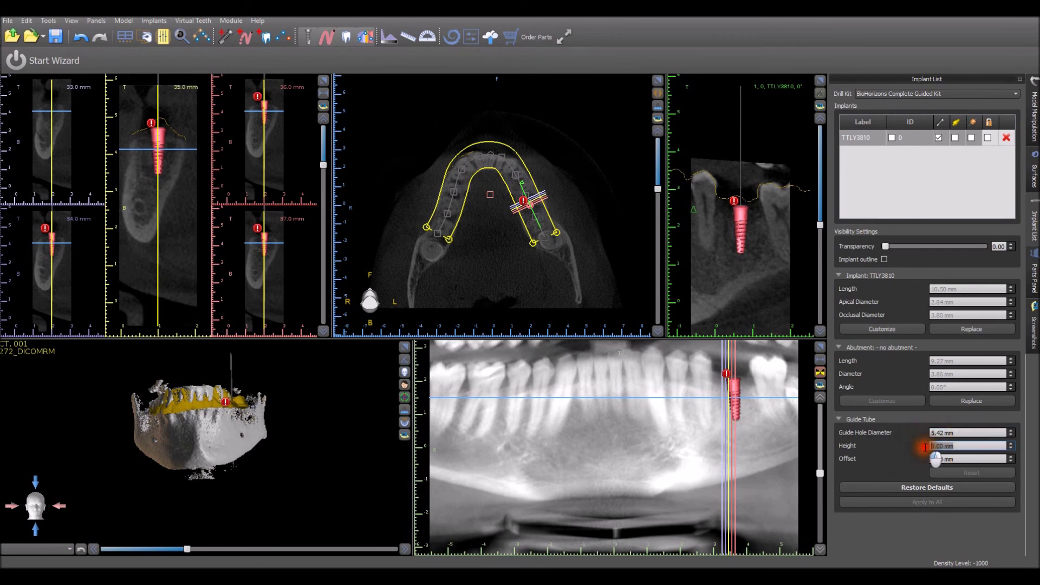
pyautogui.moveTo(973, 459); pyautogui.dragTo(916, 465)
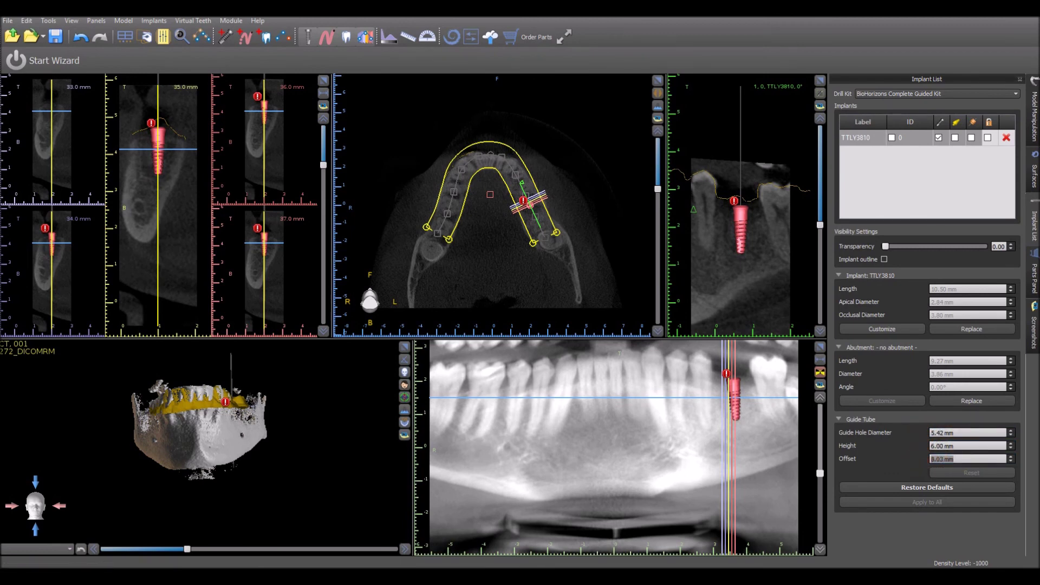
pyautogui.click(969, 93)
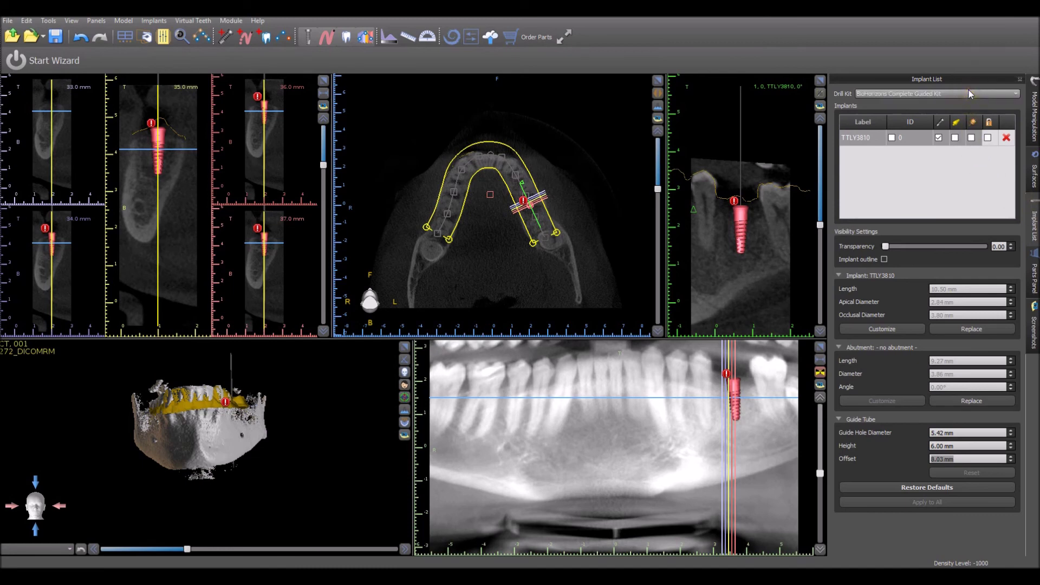
# Step: Select Blue Sky Bio Direct Cut Drills and confirm the 3.15, 5.00 and 9.00 mm guide tube values
pyautogui.click(968, 91)
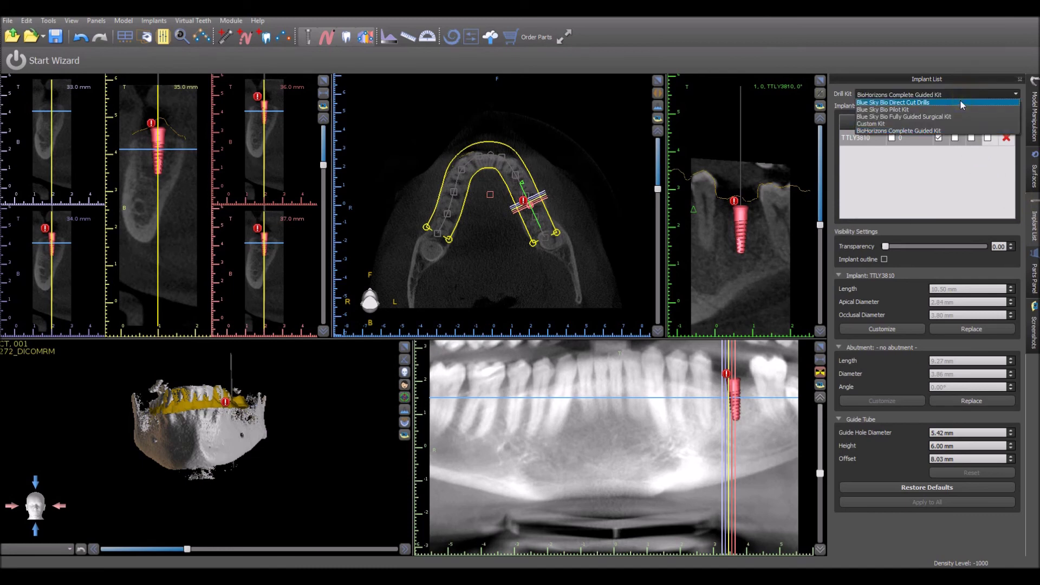
pyautogui.click(960, 103)
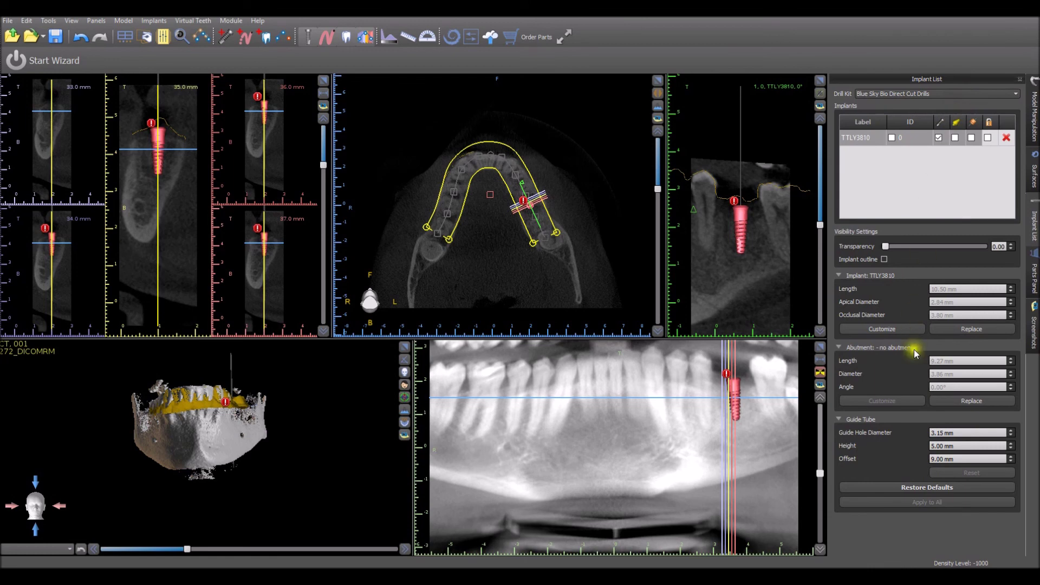
pyautogui.moveTo(953, 432); pyautogui.dragTo(917, 438)
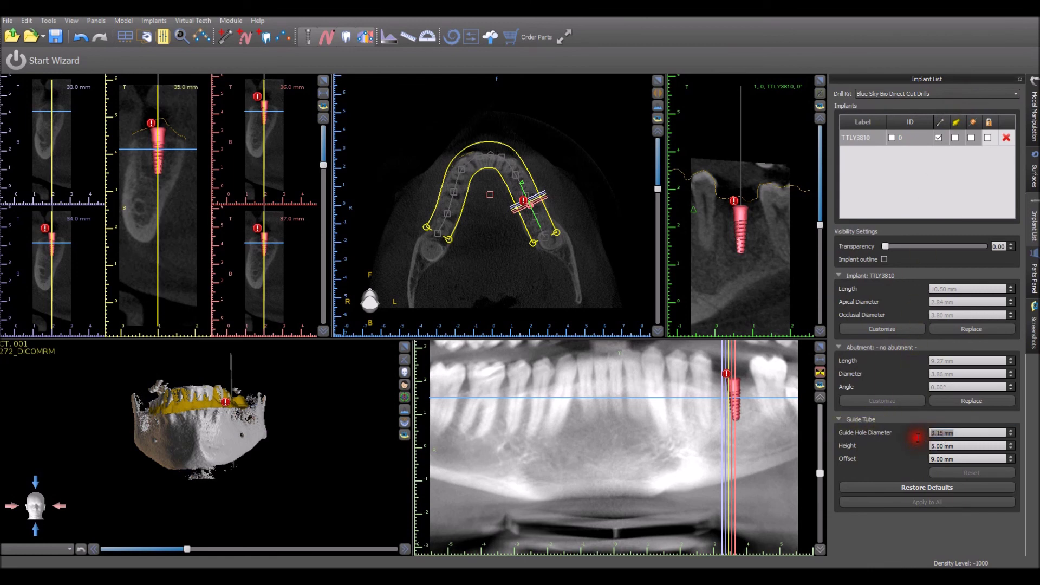
pyautogui.click(937, 459)
pyautogui.click(939, 241)
pyautogui.click(912, 94)
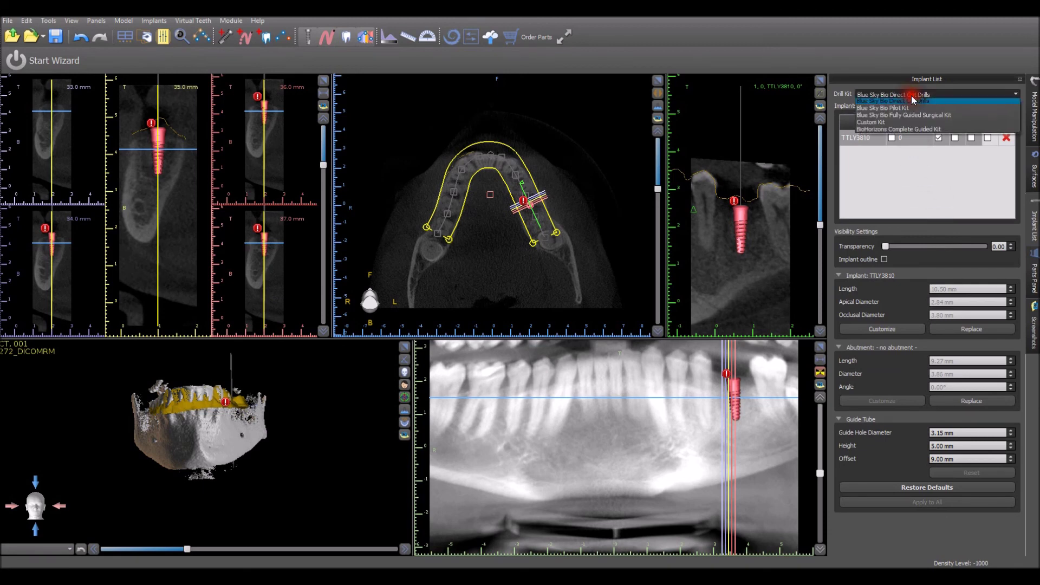
# Step: Choose Custom Kit and review its guide tube: 5.35 mm diameter, 4.00 mm height, 8.00 mm offset
pyautogui.click(906, 124)
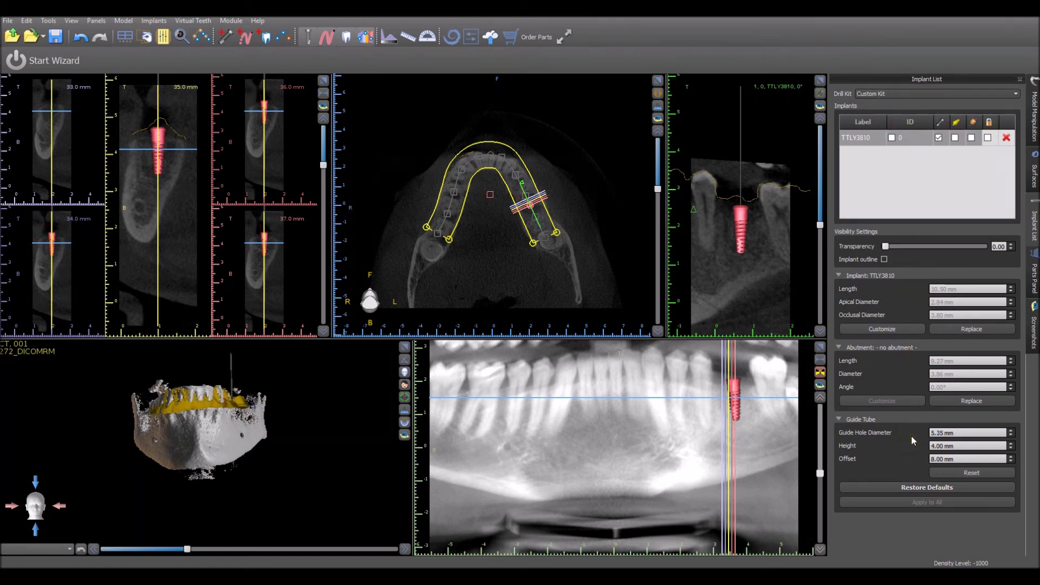
pyautogui.doubleClick(943, 432)
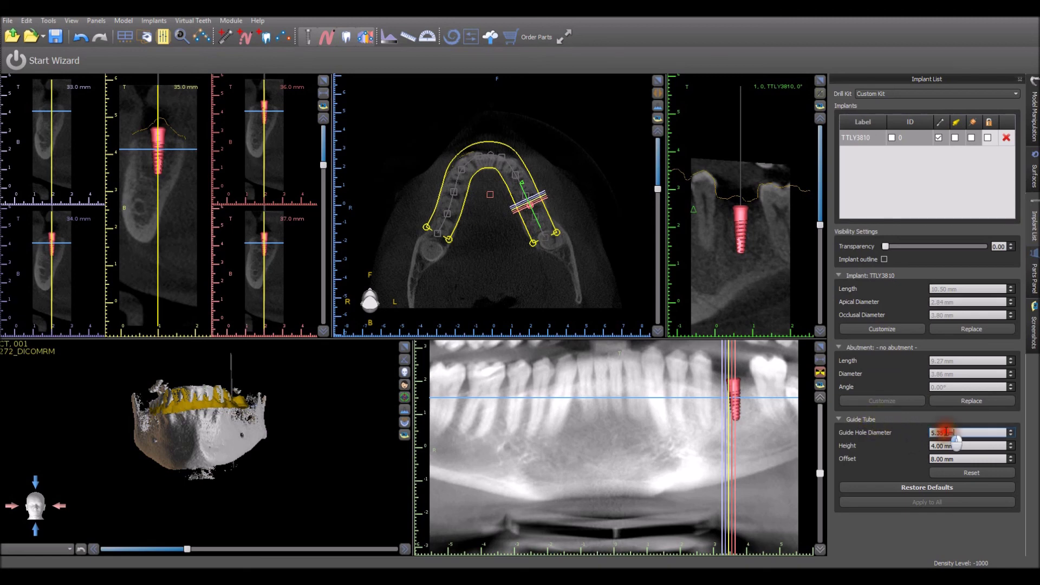
pyautogui.doubleClick(957, 445)
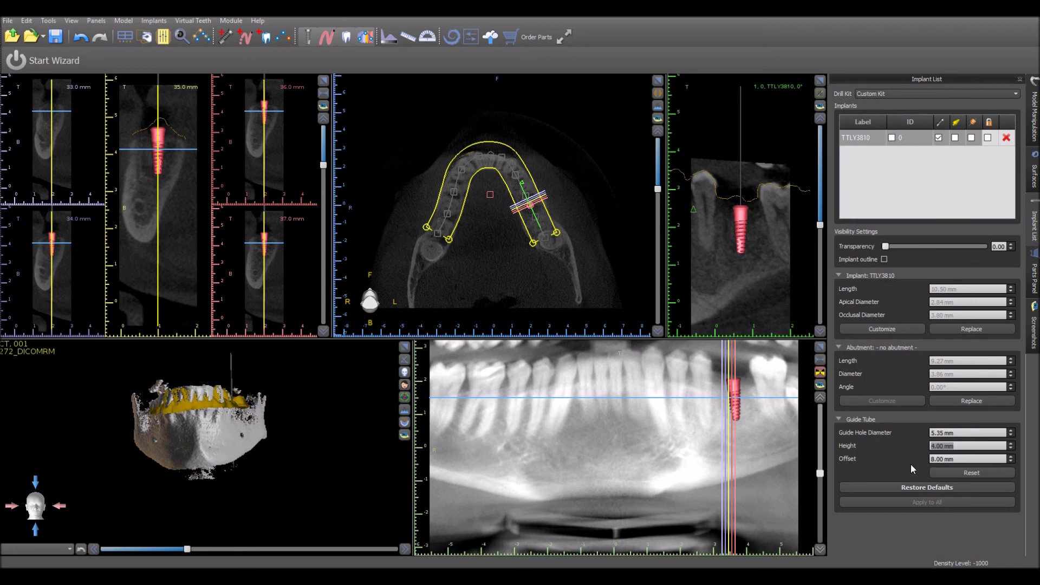
pyautogui.click(897, 94)
pyautogui.click(896, 125)
pyautogui.click(919, 431)
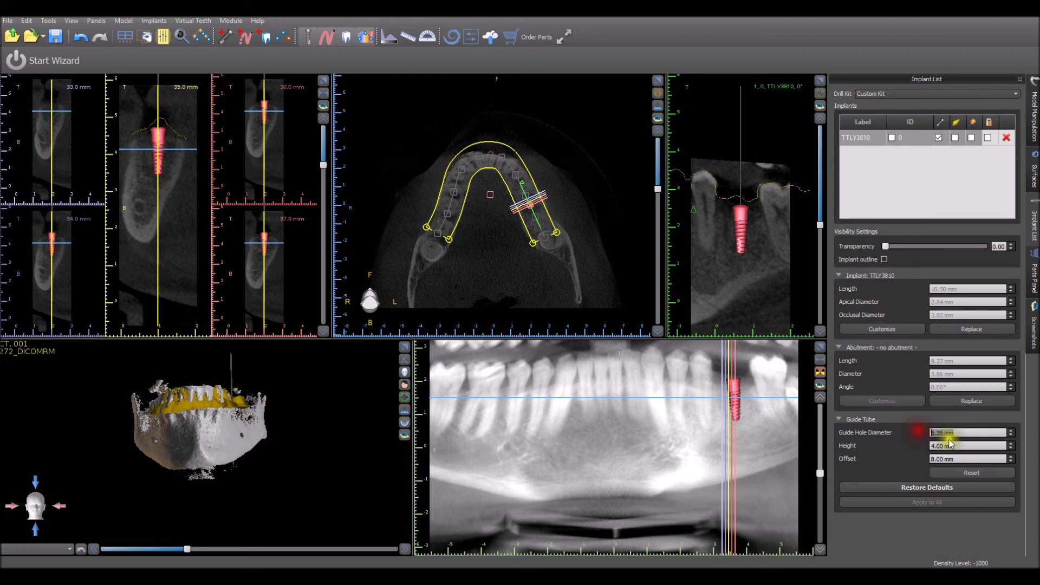